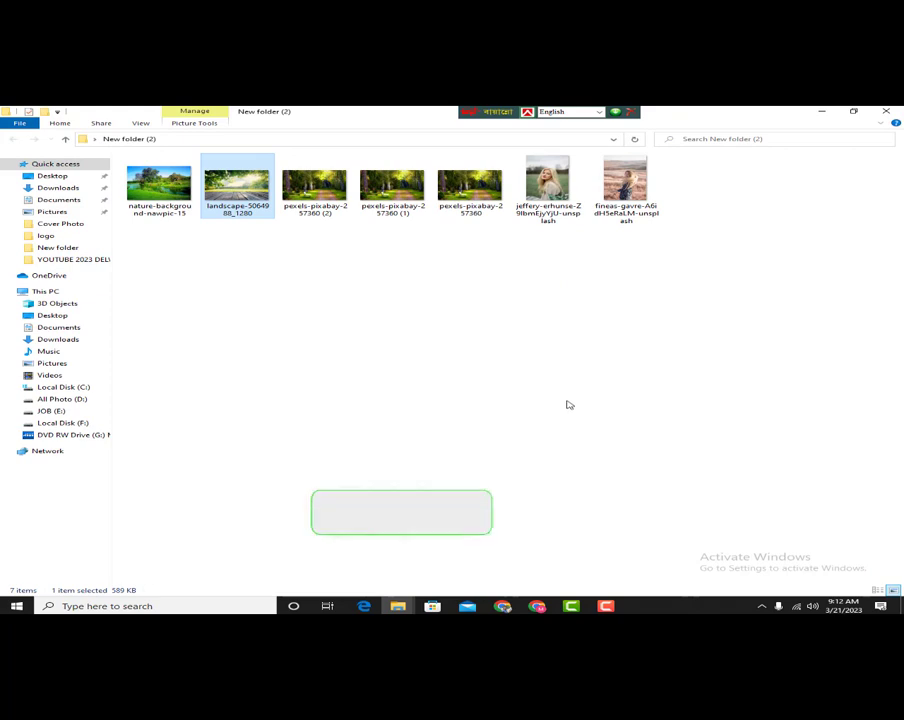
Refresh the image folder and preview the source photo of the woman with blowing hair in the photo viewer.
right_click(553, 332)
click(590, 369)
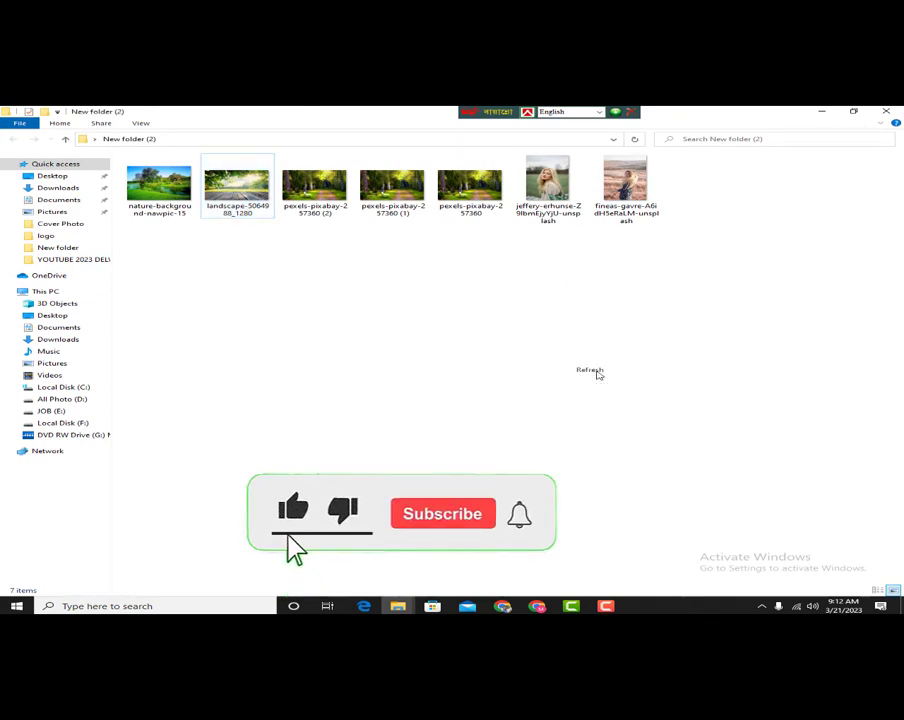
click(181, 184)
double_click(181, 184)
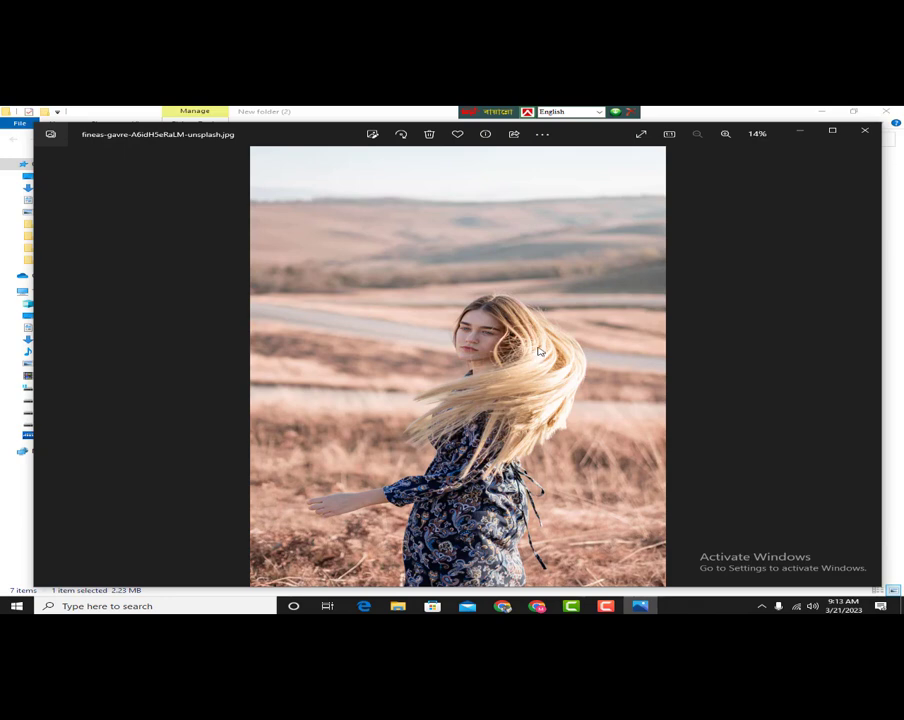
click(865, 131)
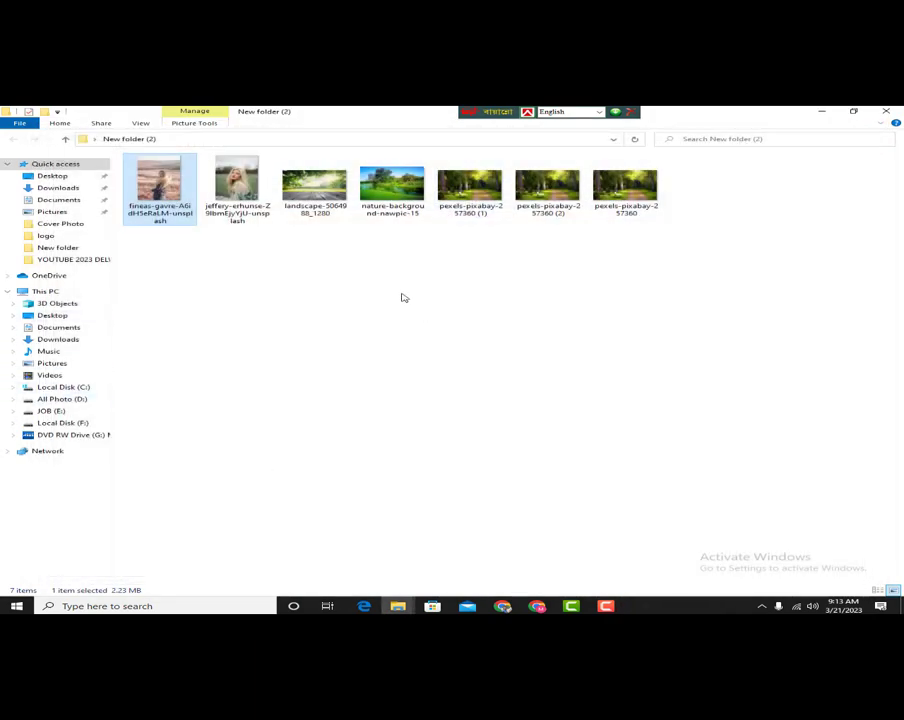
Launch Adobe Photoshop 2021 and open the photo of the woman with blowing hair from New folder (2) in it.
click(16, 606)
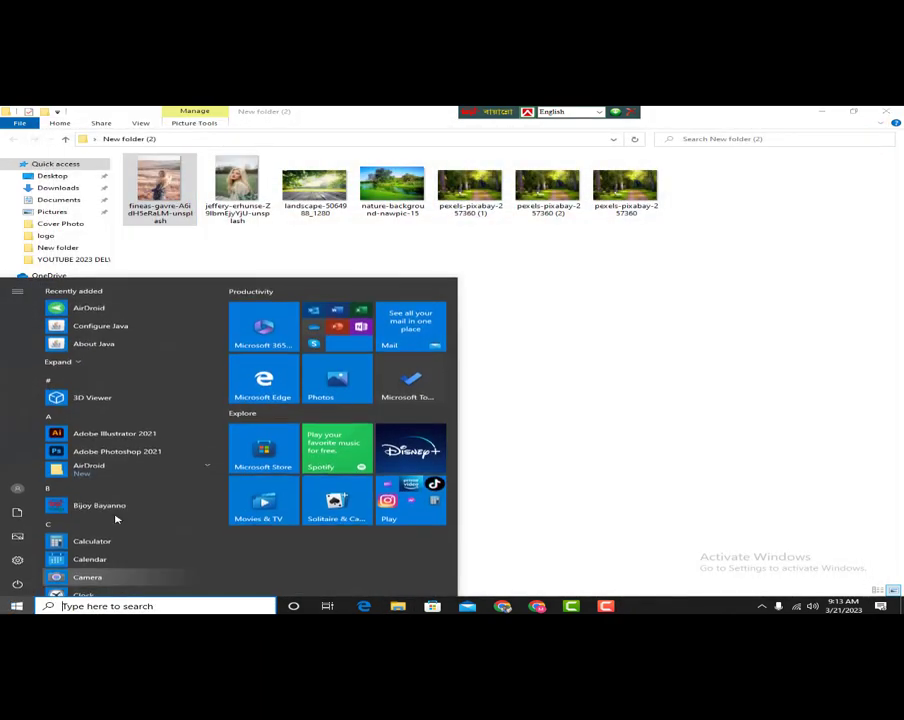
click(169, 455)
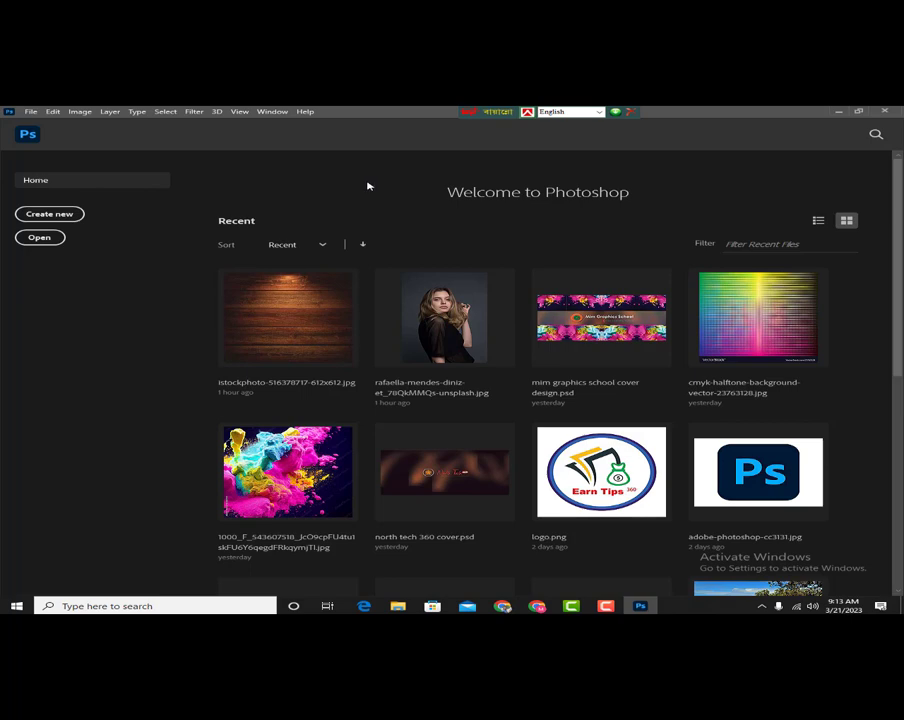
click(838, 112)
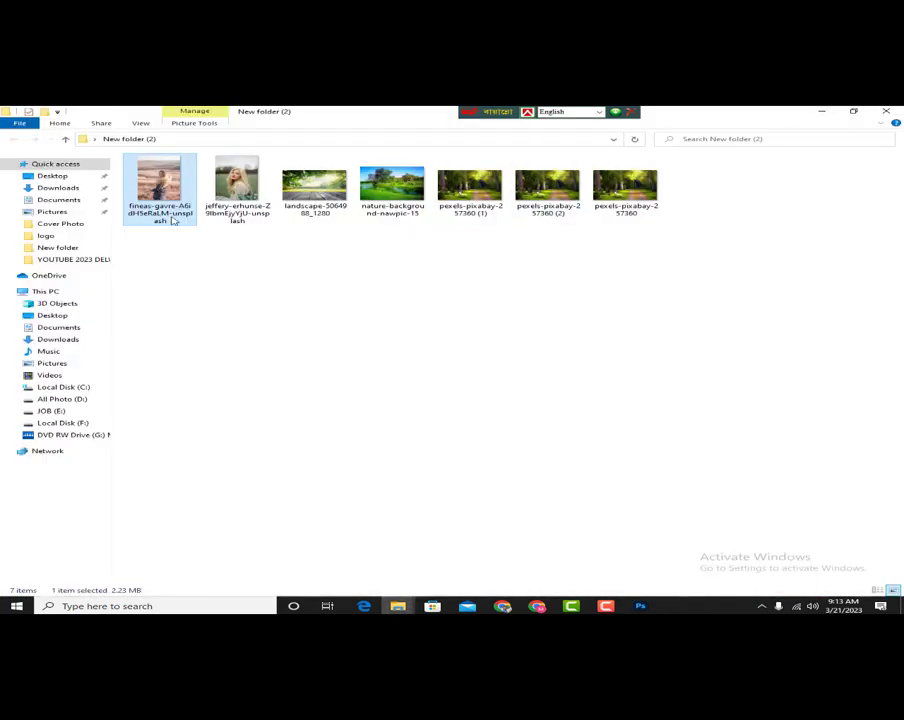
drag(160, 185, 377, 212)
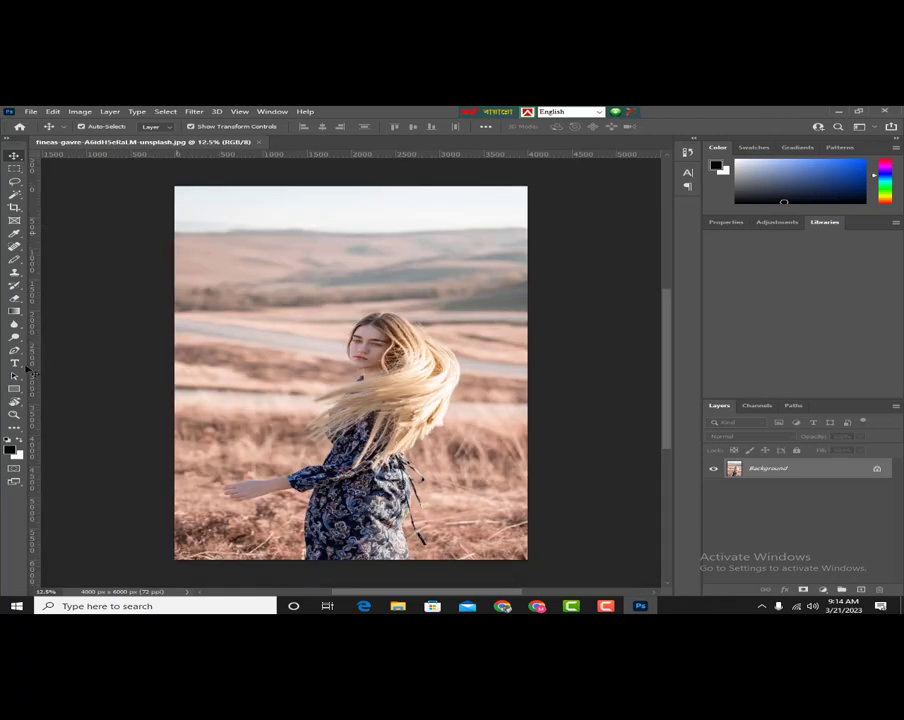
scroll(360, 388, down, 3)
scroll(360, 388, up, 3)
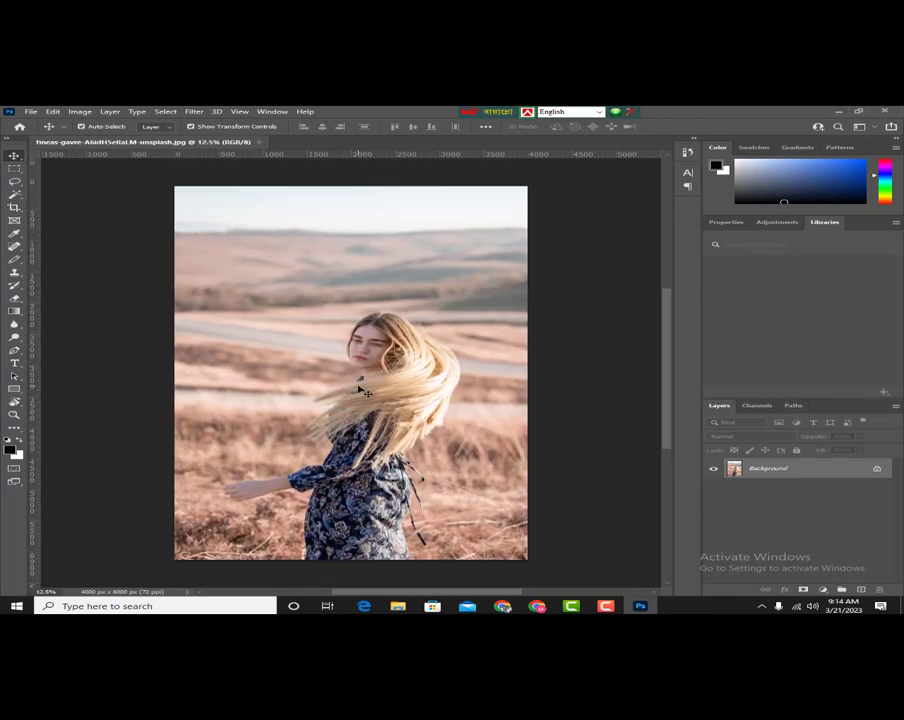
scroll(360, 388, down, 2)
scroll(360, 388, up, 1)
scroll(362, 390, up, 5)
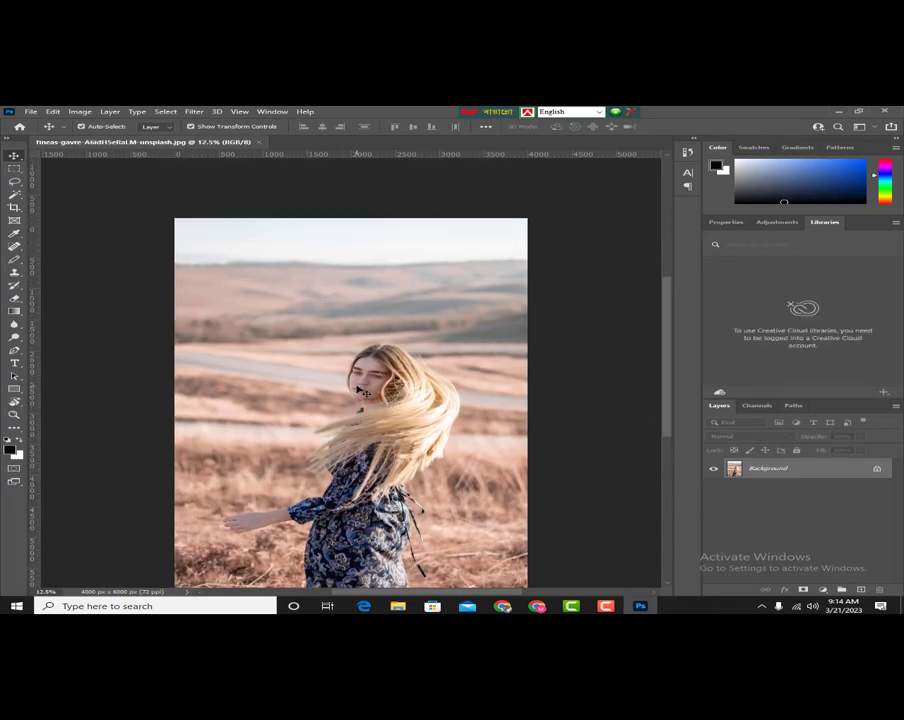
scroll(353, 366, down, 4)
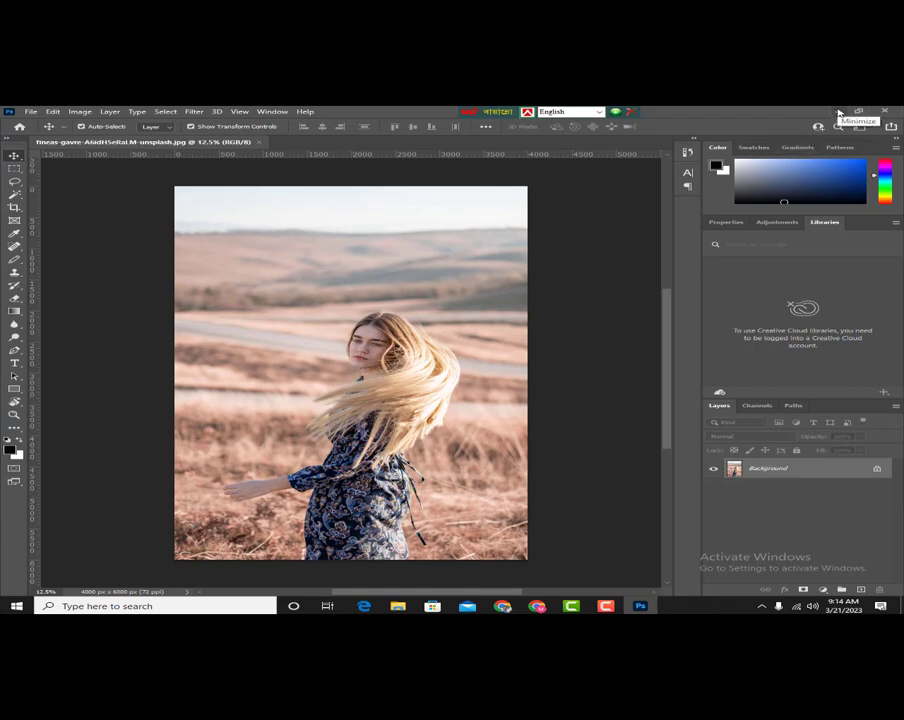
click(840, 113)
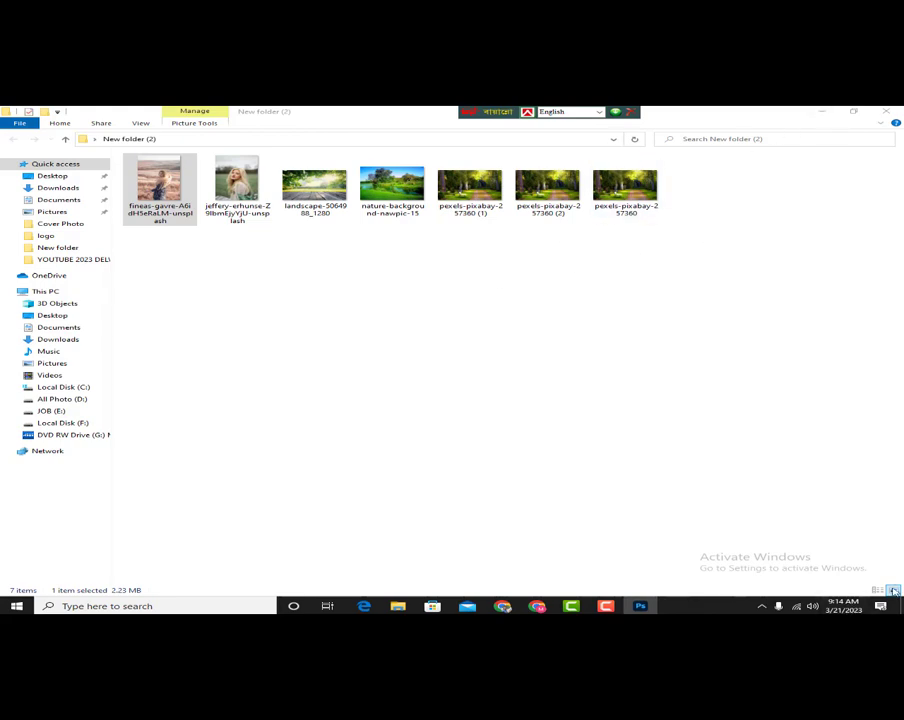
scroll(387, 363, up, 4)
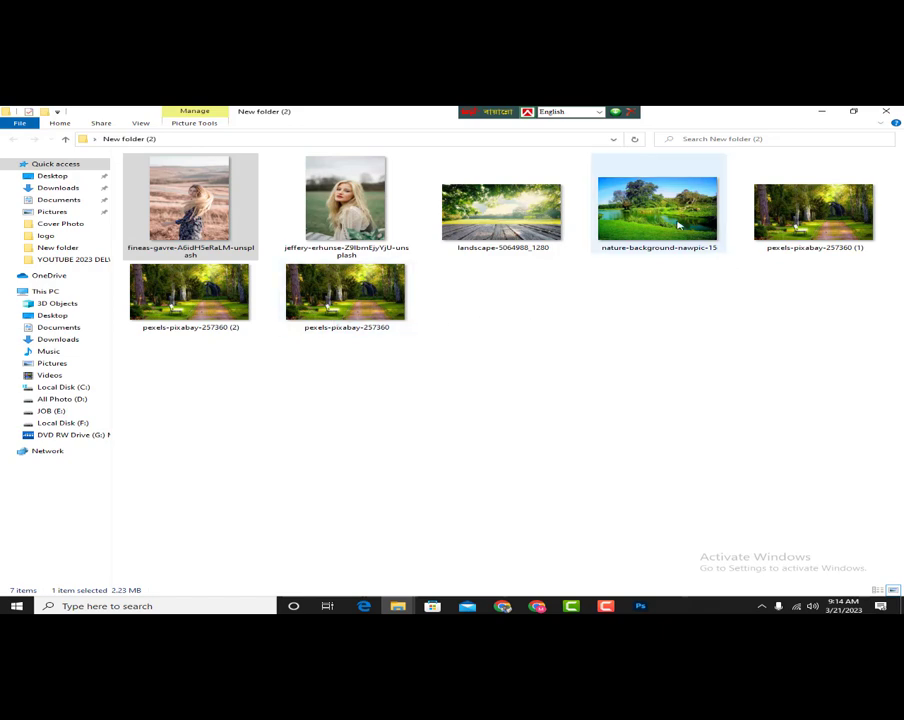
drag(655, 212, 329, 375)
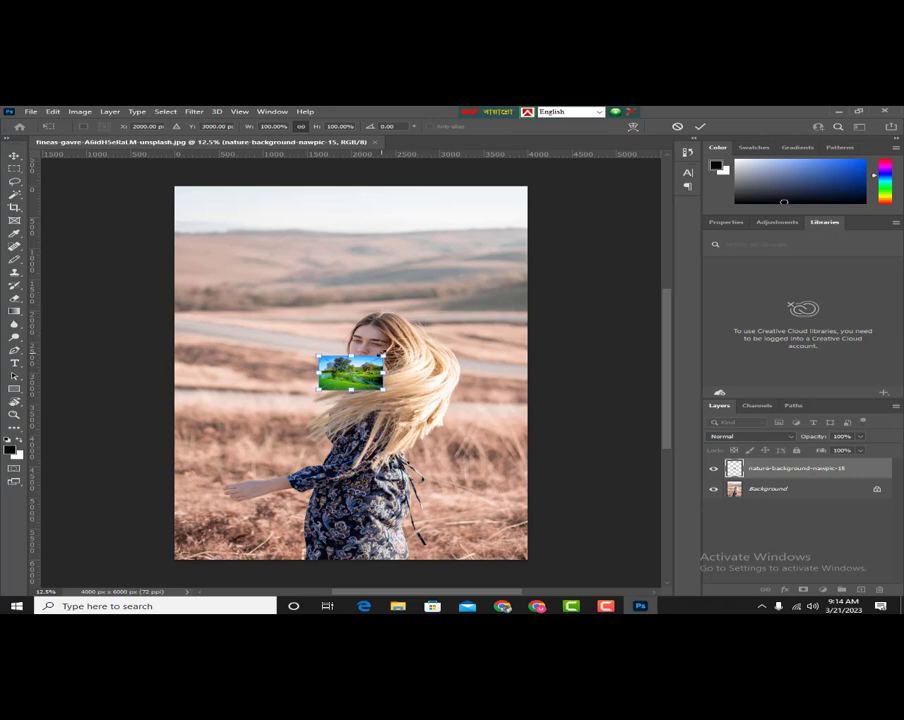
drag(382, 357, 549, 180)
drag(436, 262, 400, 345)
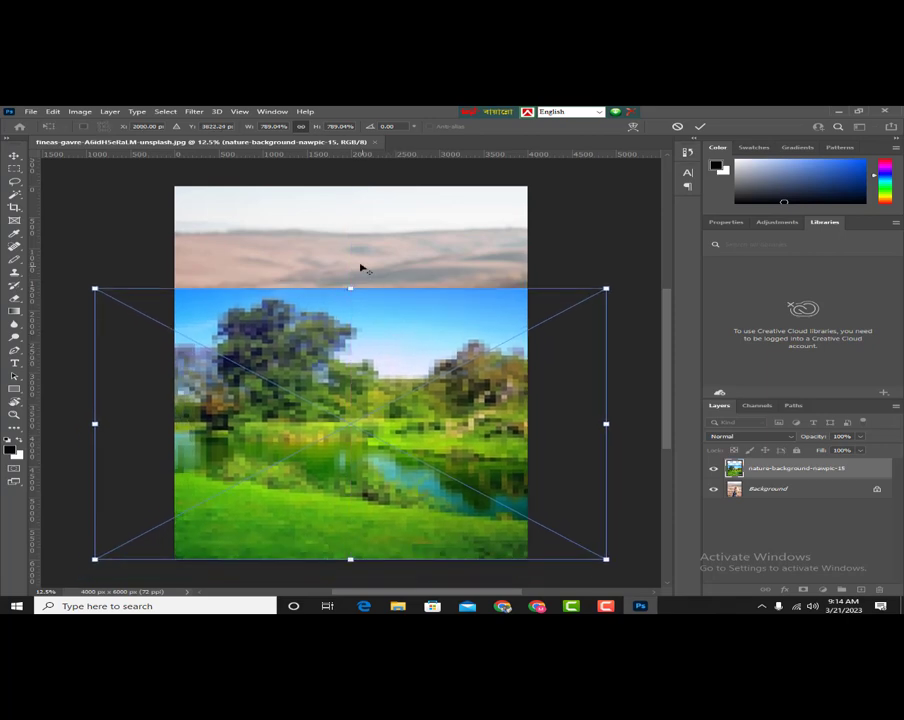
drag(607, 288, 636, 272)
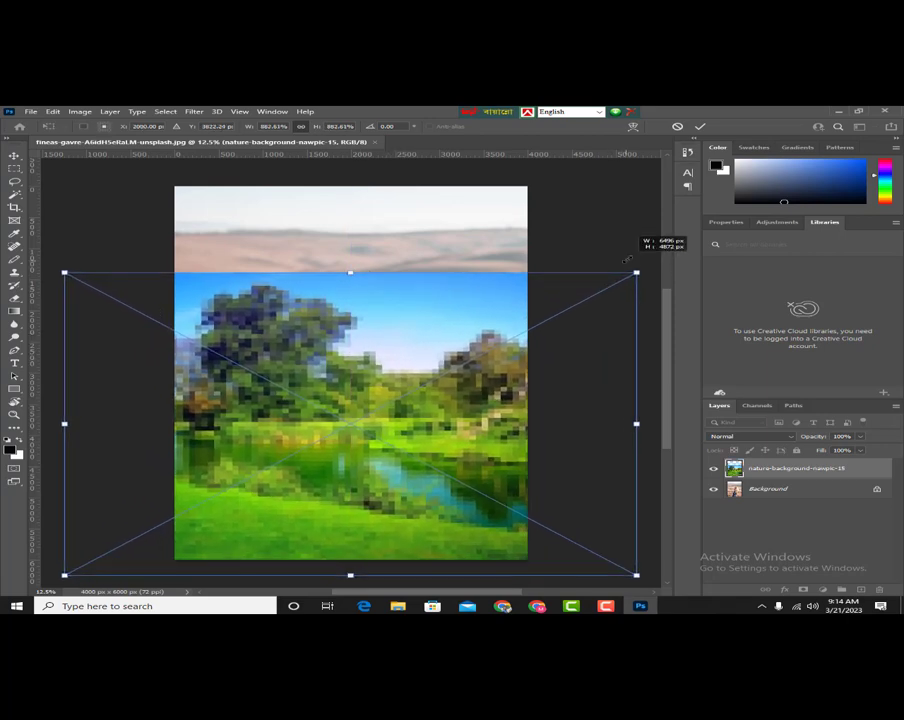
drag(366, 356, 367, 342)
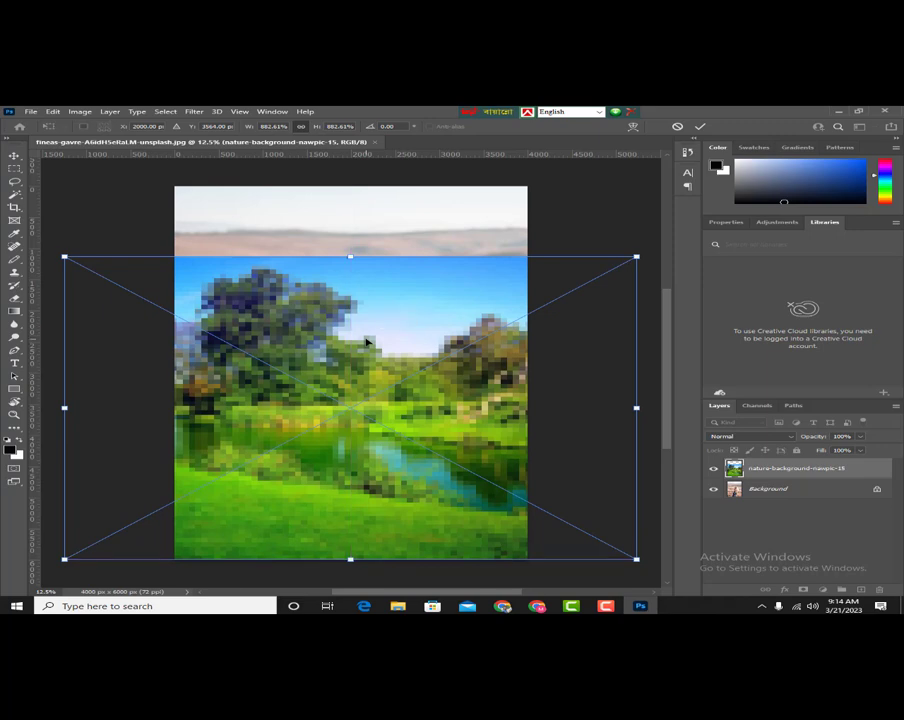
key(Return)
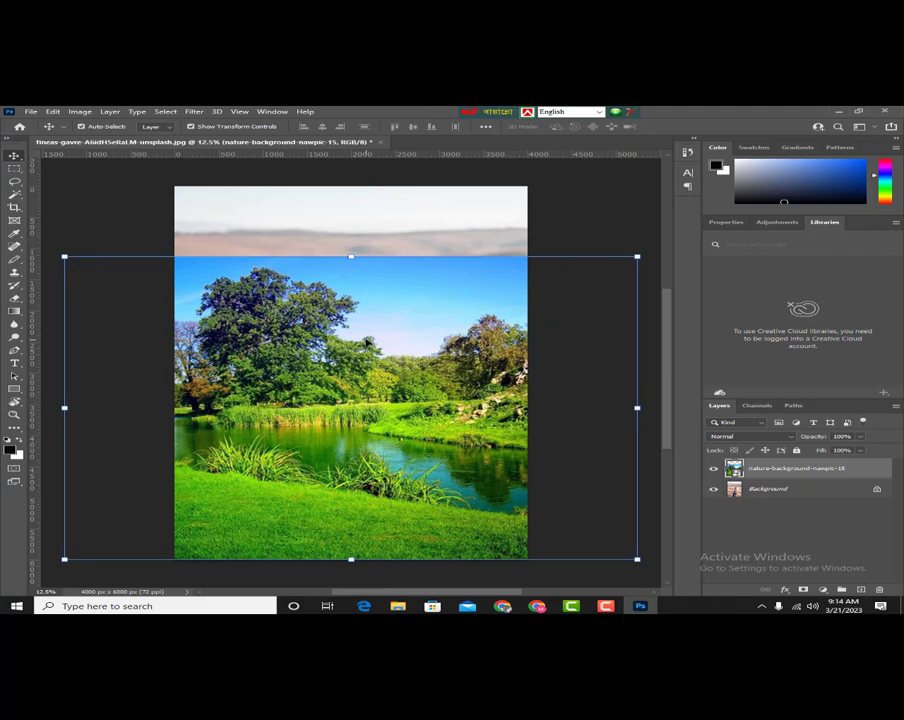
key(Delete)
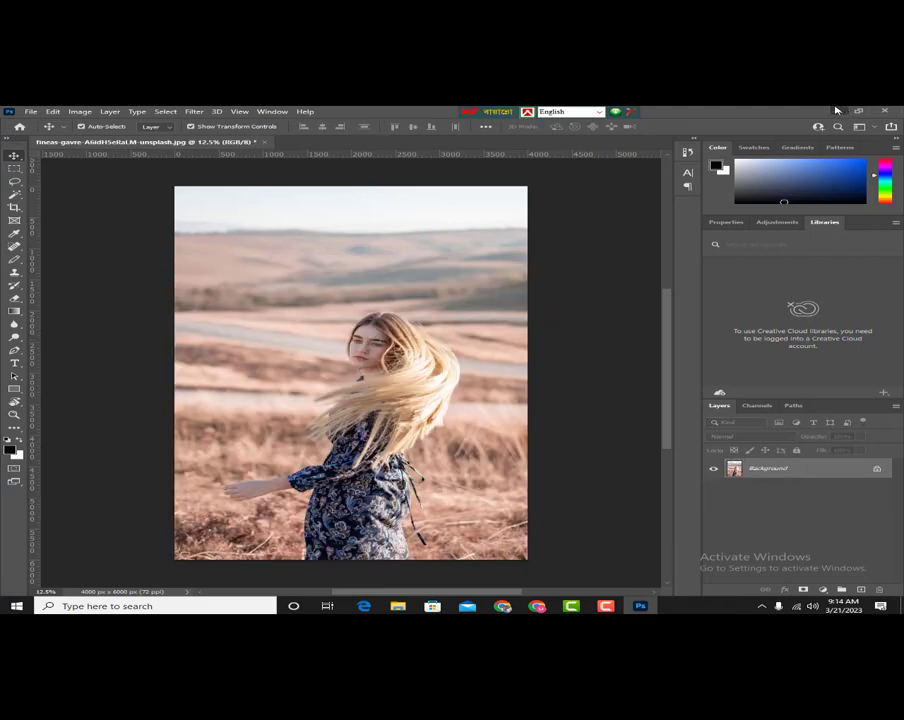
Place landscape-5064988_1280 from the folder over the photo, scaled to about 609% and moved down to the canvas's lower edge.
click(836, 110)
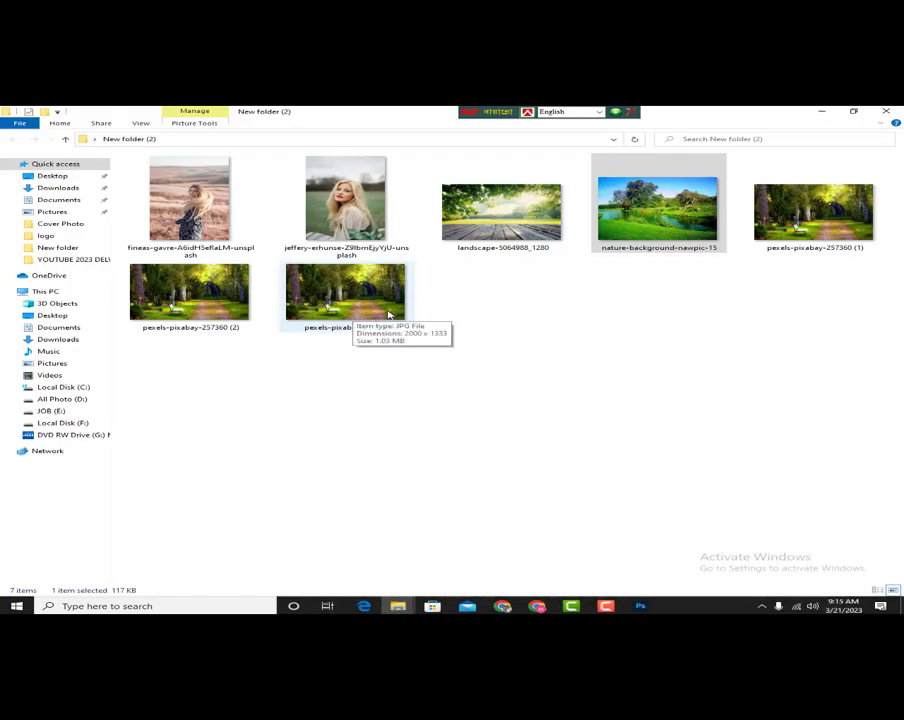
click(549, 272)
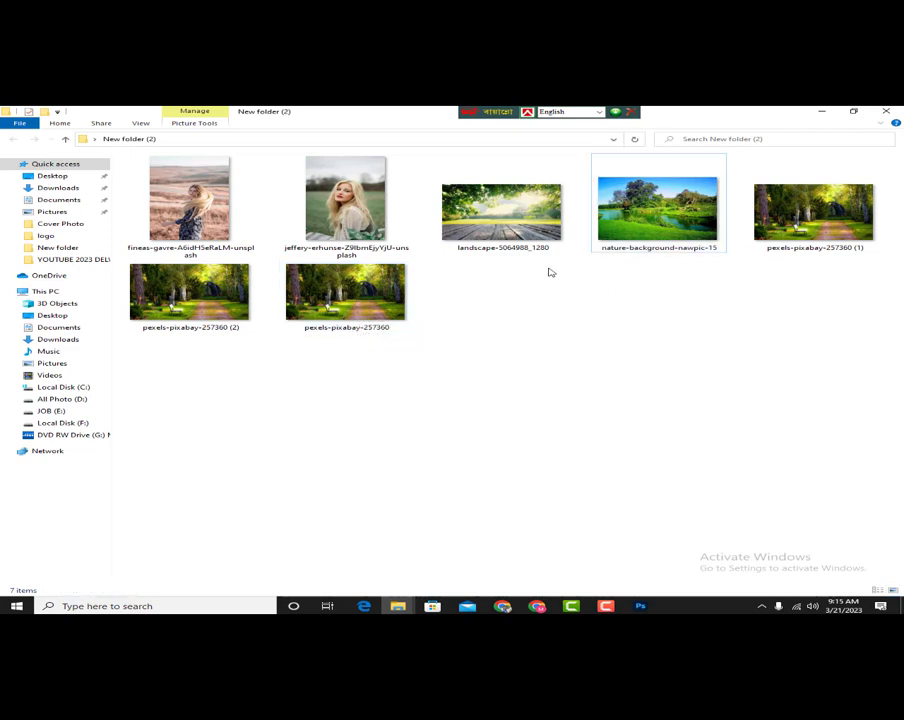
click(533, 216)
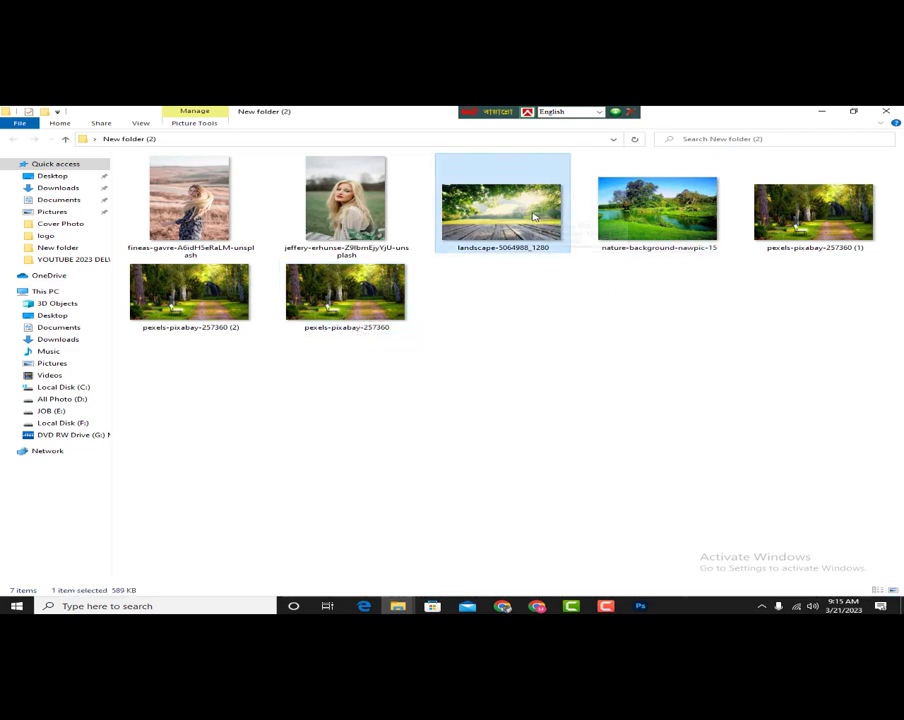
drag(533, 216, 348, 352)
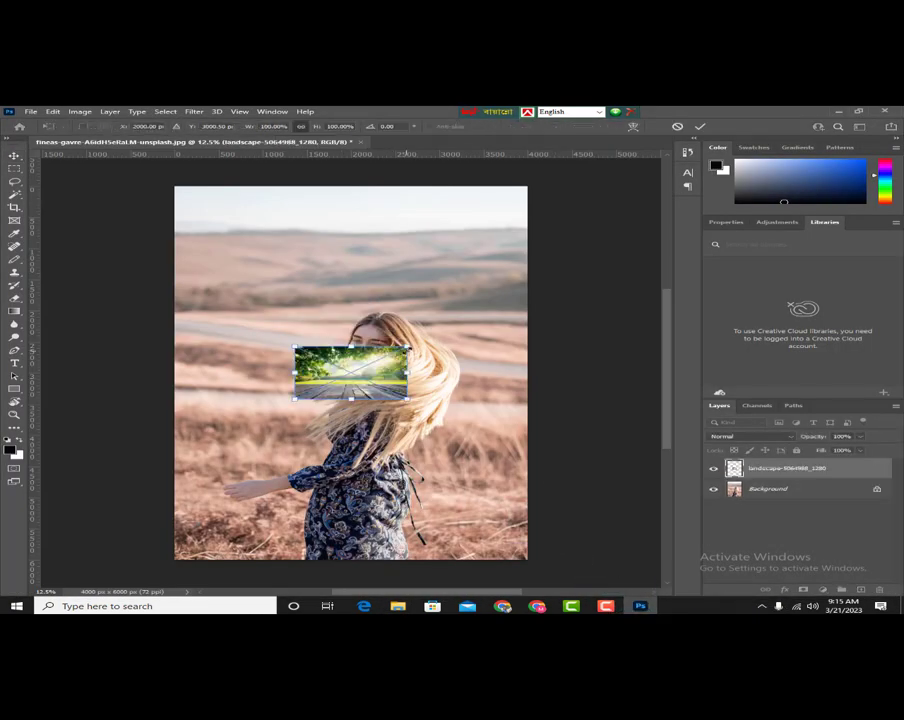
drag(408, 345, 617, 148)
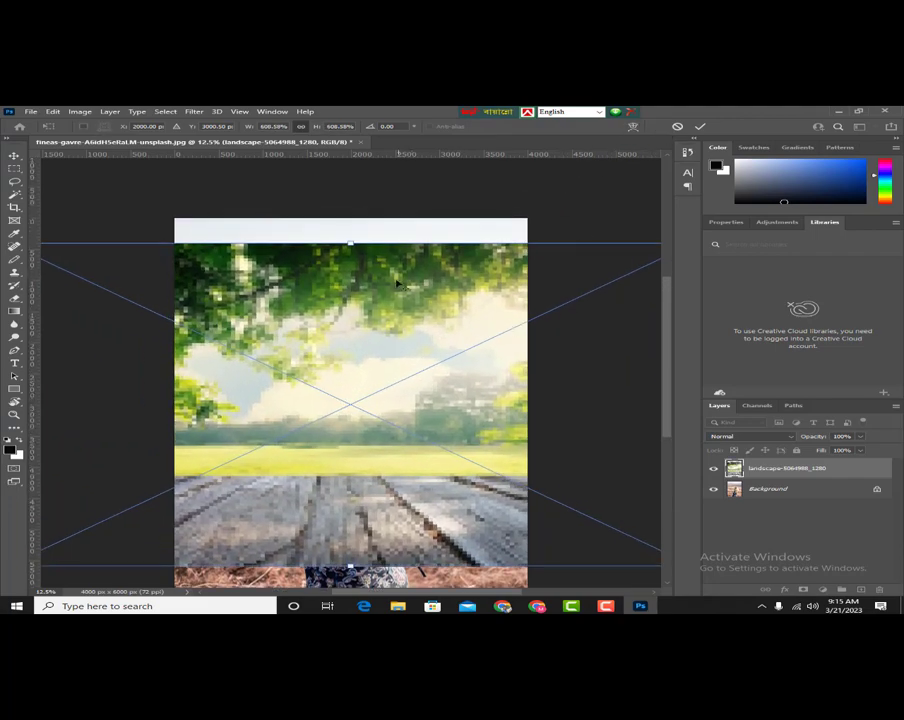
drag(393, 308, 393, 334)
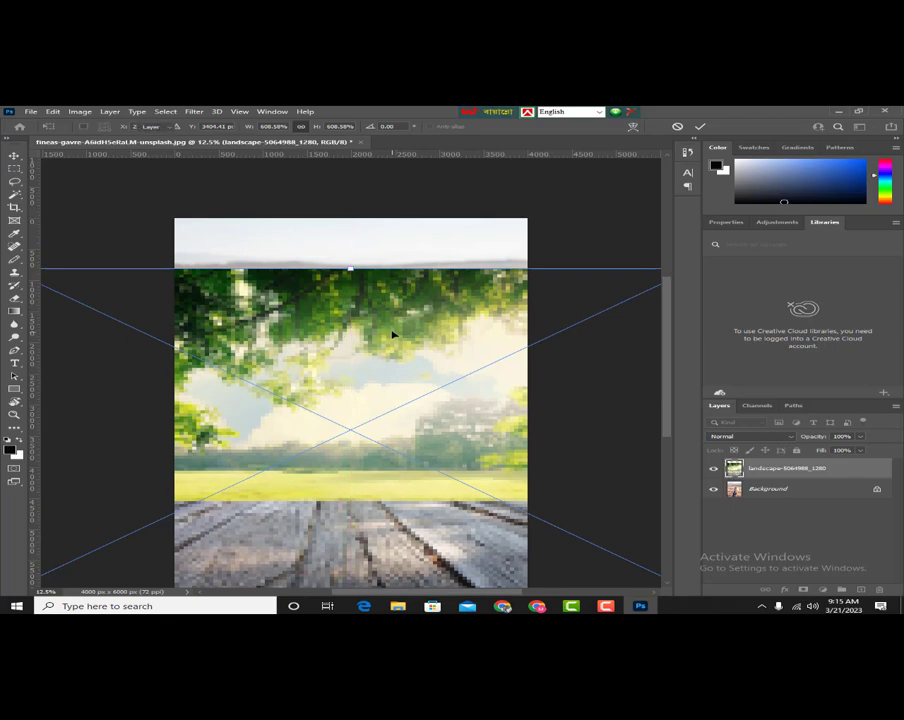
key(Return)
scroll(373, 333, down, 2)
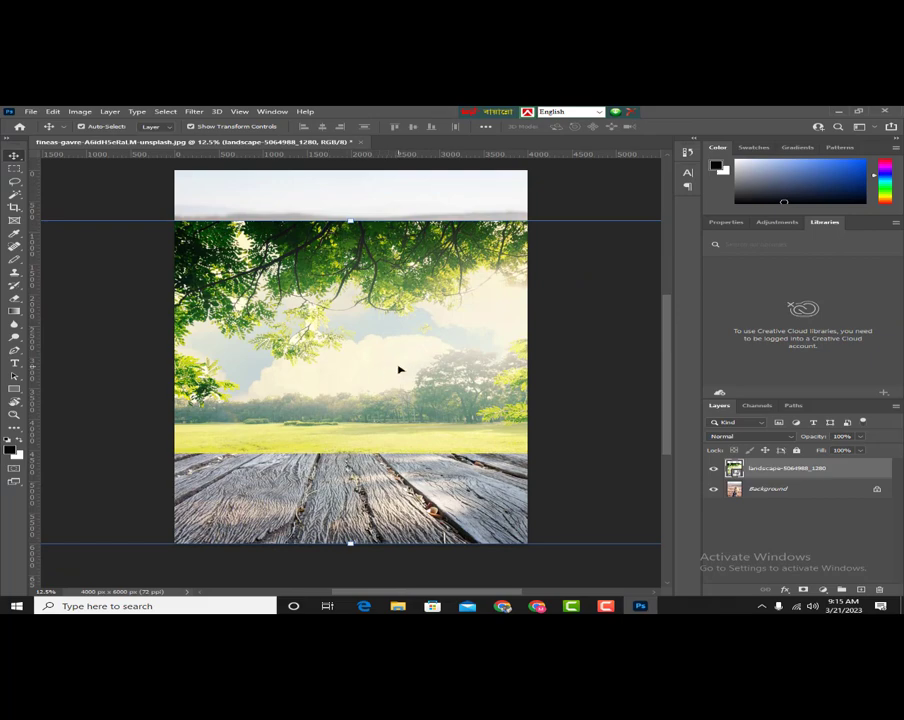
Convert the locked Background layer into a regular layer and open it in Select and Mask.
double_click(846, 493)
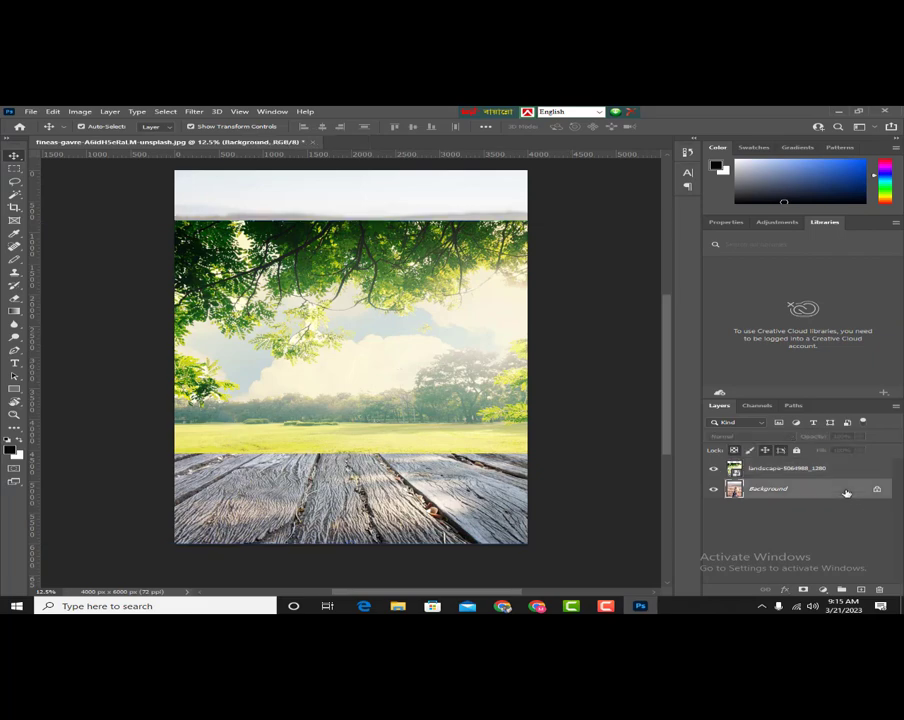
click(566, 253)
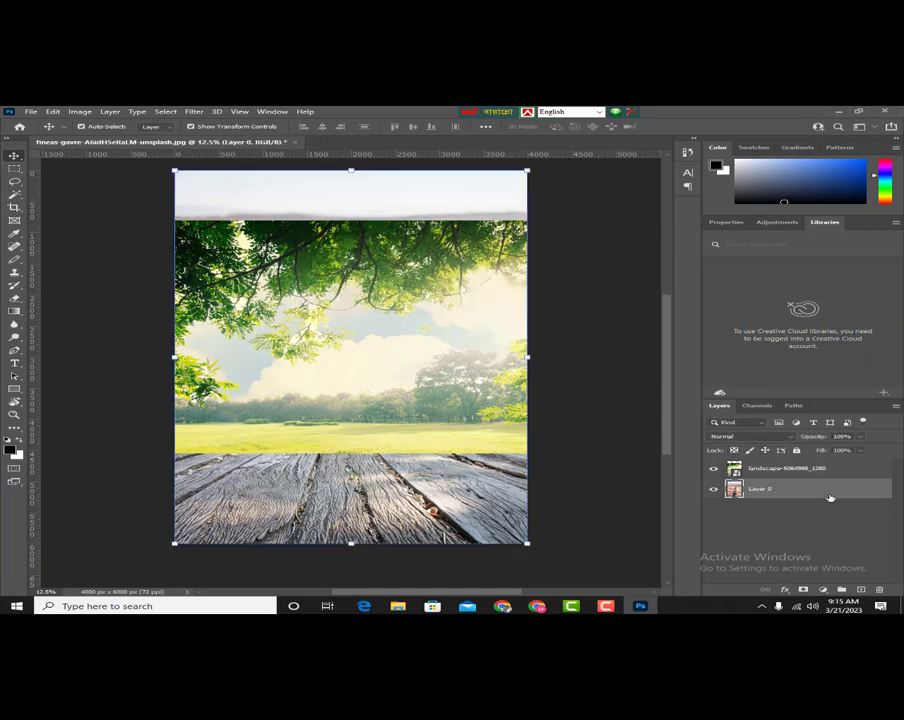
drag(829, 497, 821, 468)
click(166, 111)
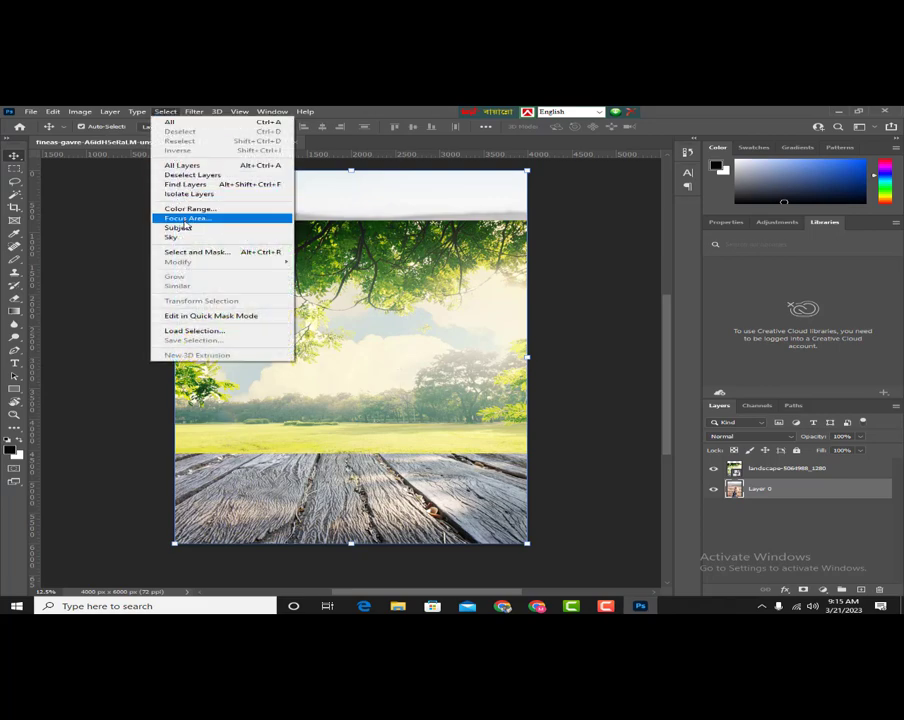
click(278, 253)
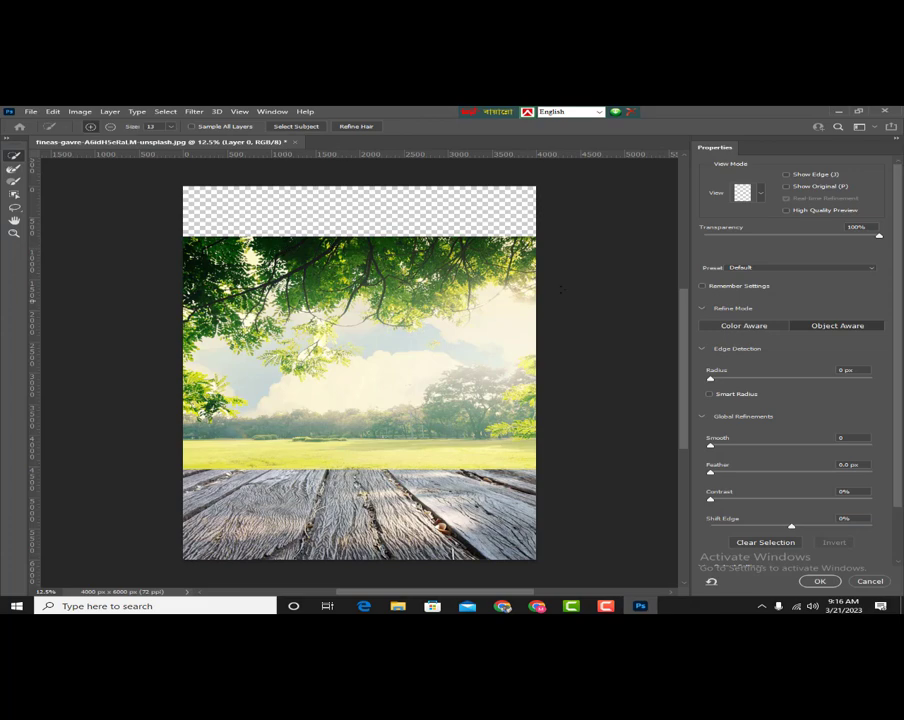
Try the Overlay view mode for the mask preview with its opacity set to 100%.
click(762, 196)
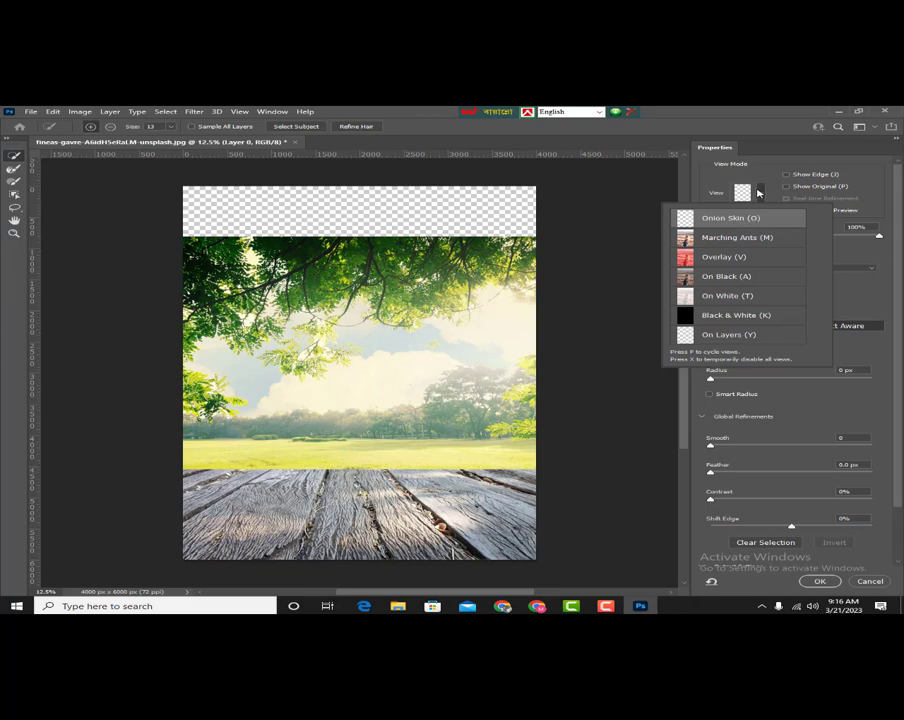
click(759, 193)
click(760, 192)
click(745, 261)
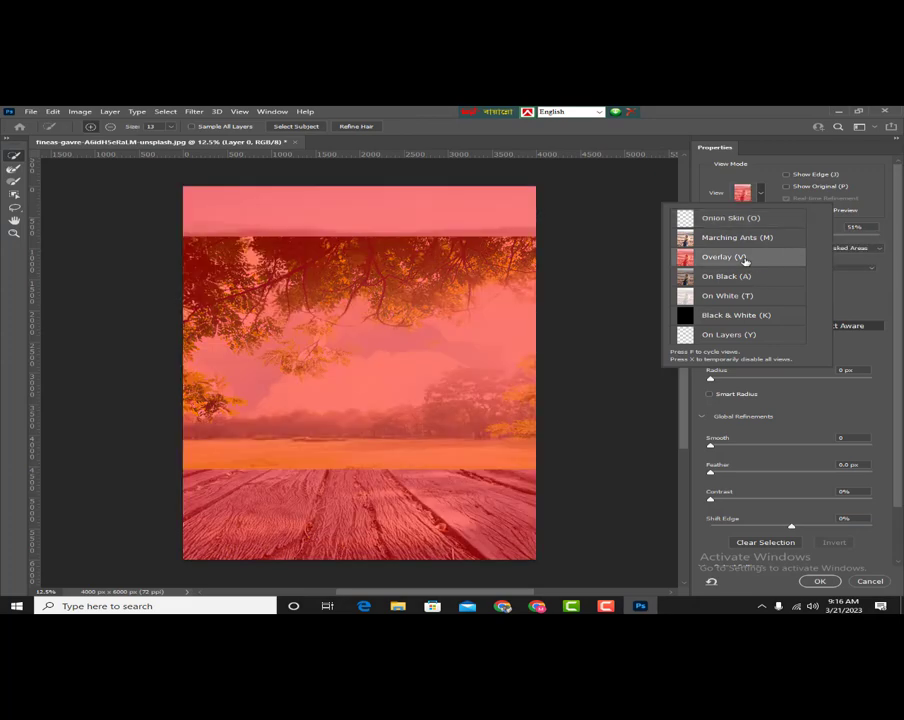
click(864, 237)
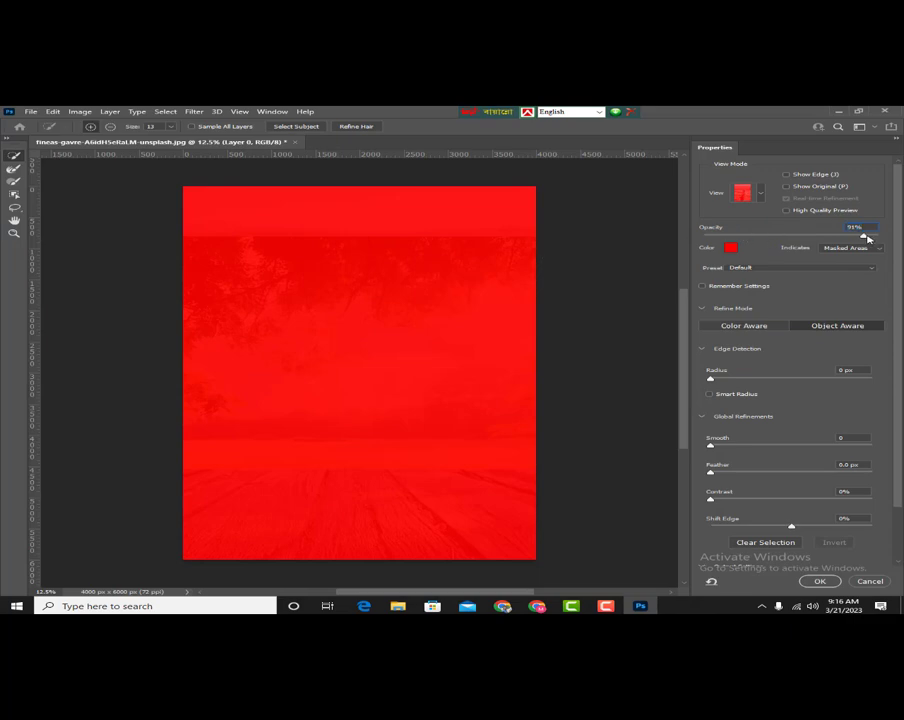
drag(869, 238, 899, 241)
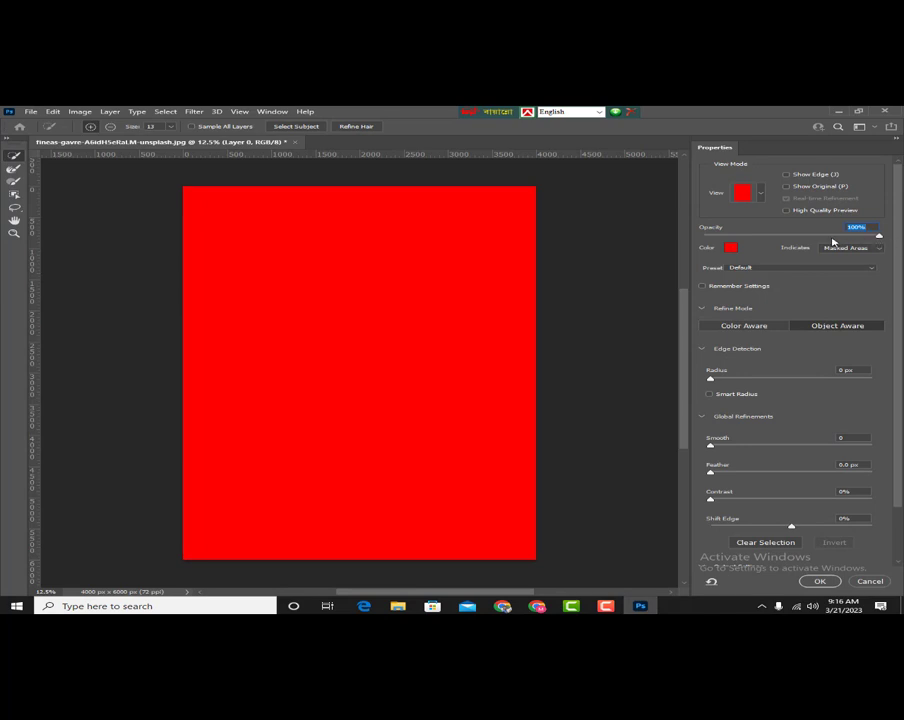
Set the mask preview's view mode to Onion Skin.
click(763, 191)
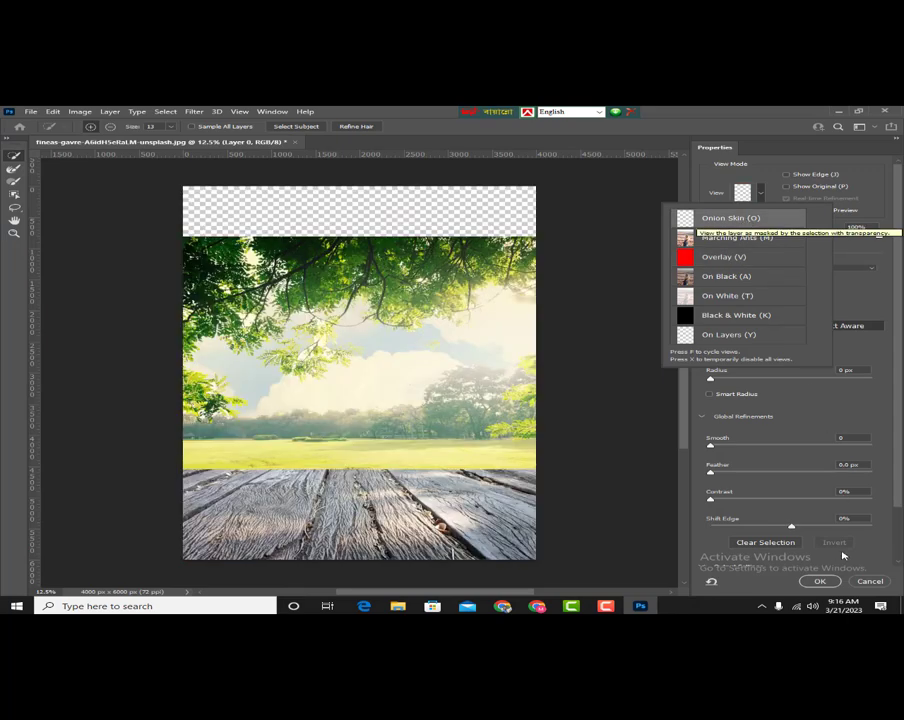
scroll(819, 545, down, 2)
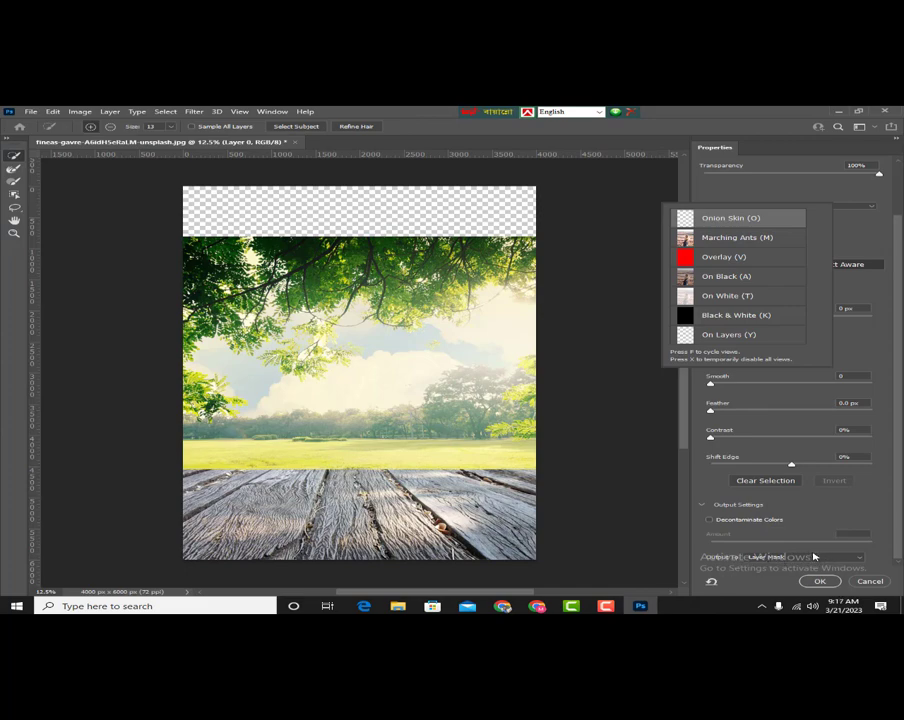
Isolate the woman with Select Subject in the Onion Skin view at 100% transparency and output the selection as a layer mask.
click(789, 192)
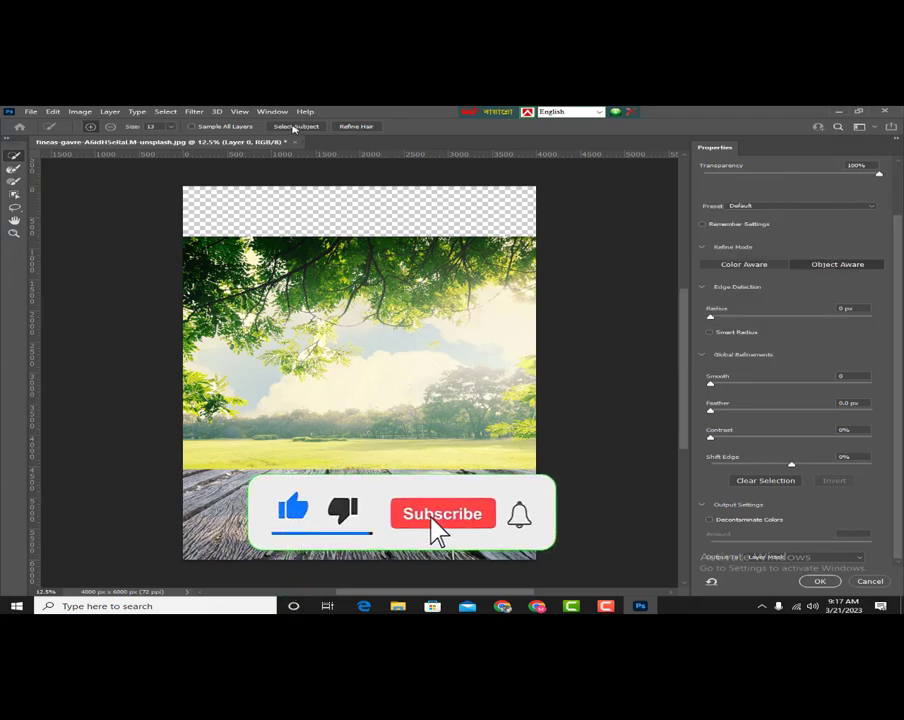
scroll(812, 264, up, 2)
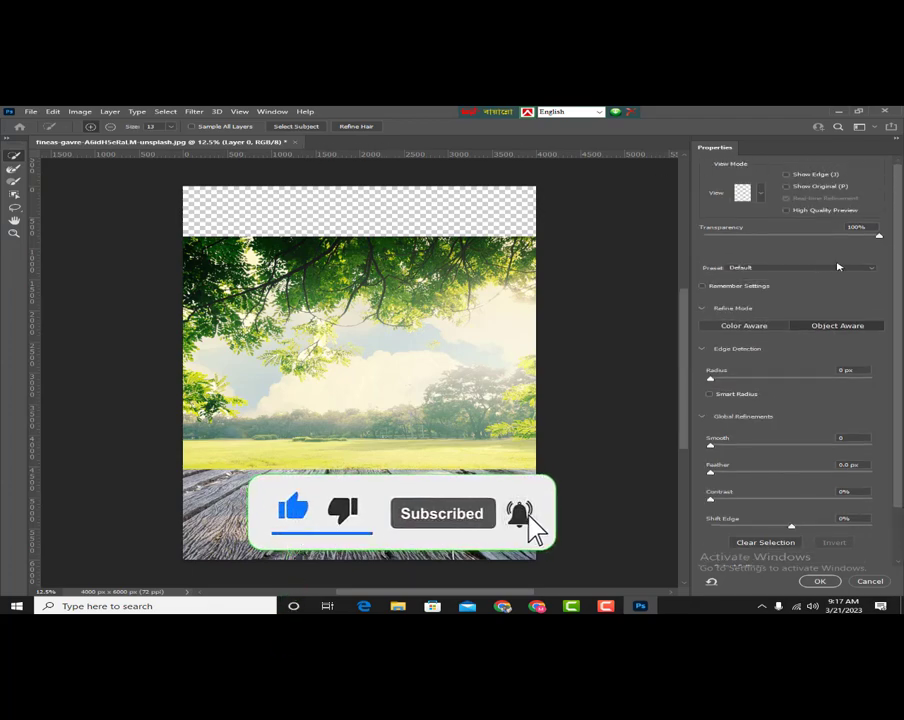
click(291, 127)
mouse_move(877, 235)
mouse_down()
mouse_move(746, 238)
mouse_move(881, 238)
mouse_up()
click(762, 192)
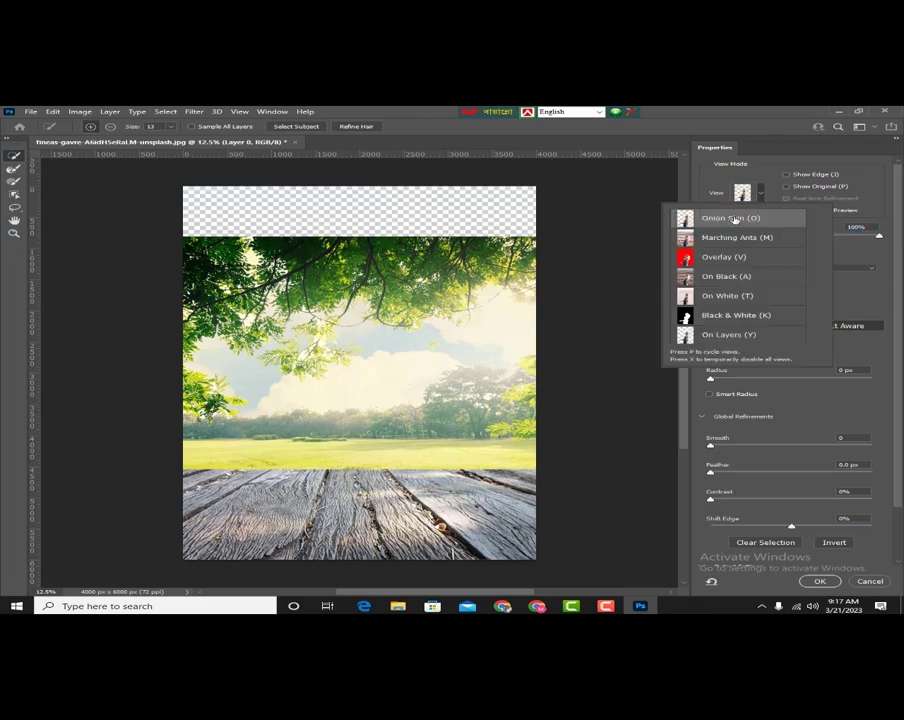
click(769, 170)
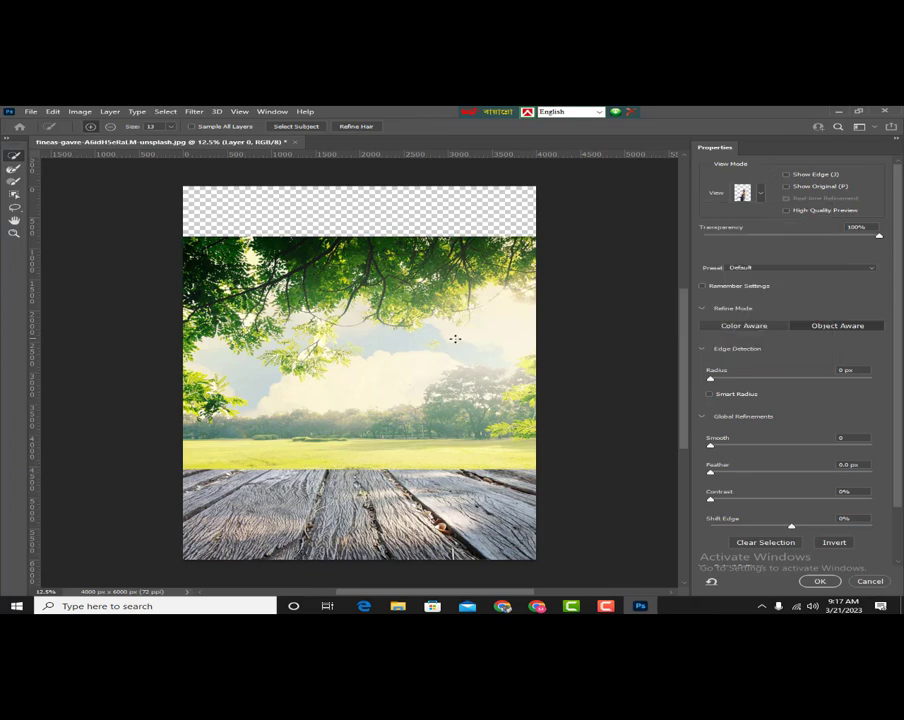
scroll(792, 535, down, 3)
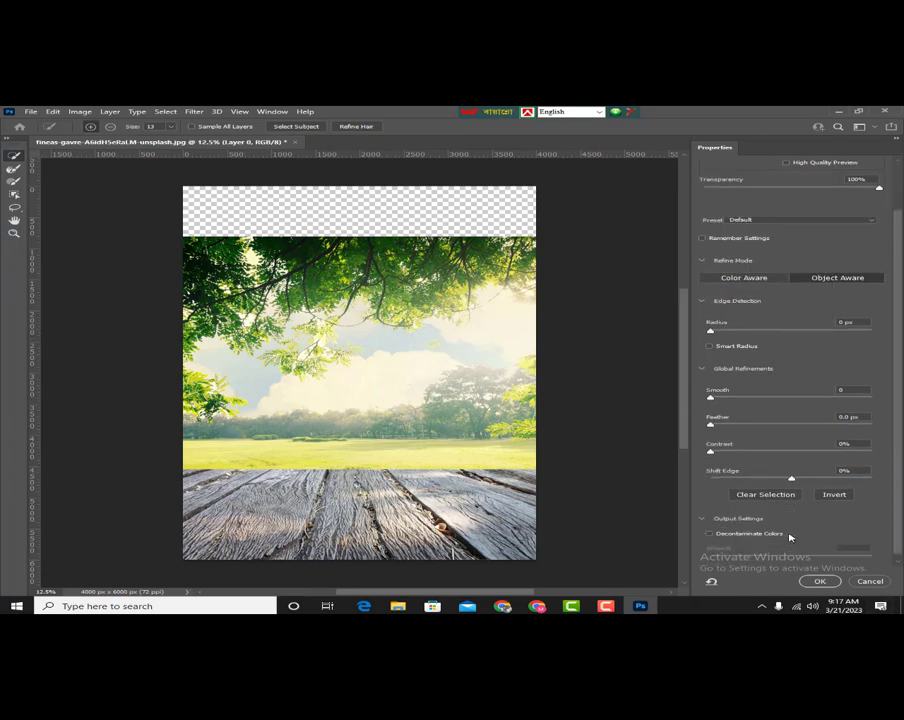
click(819, 581)
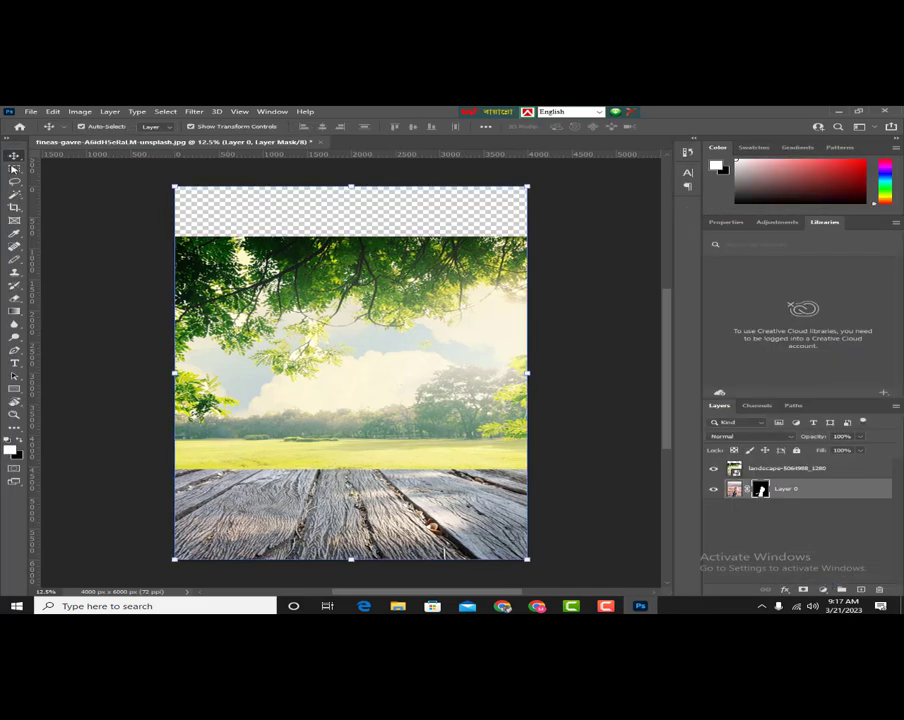
Send the landscape-5064988_1280 layer behind the masked woman layer.
right_click(14, 157)
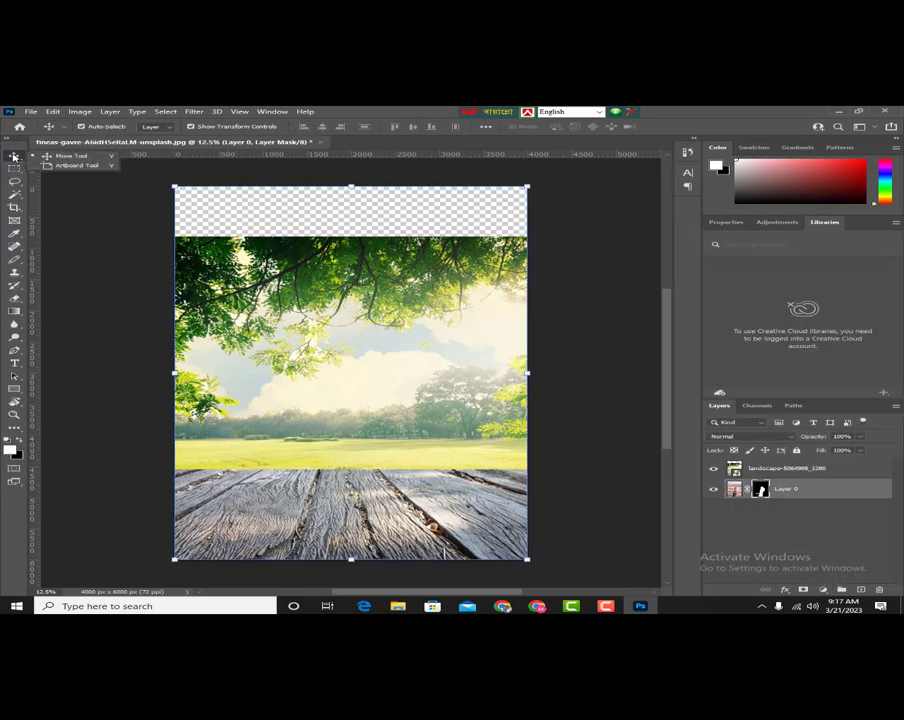
click(356, 301)
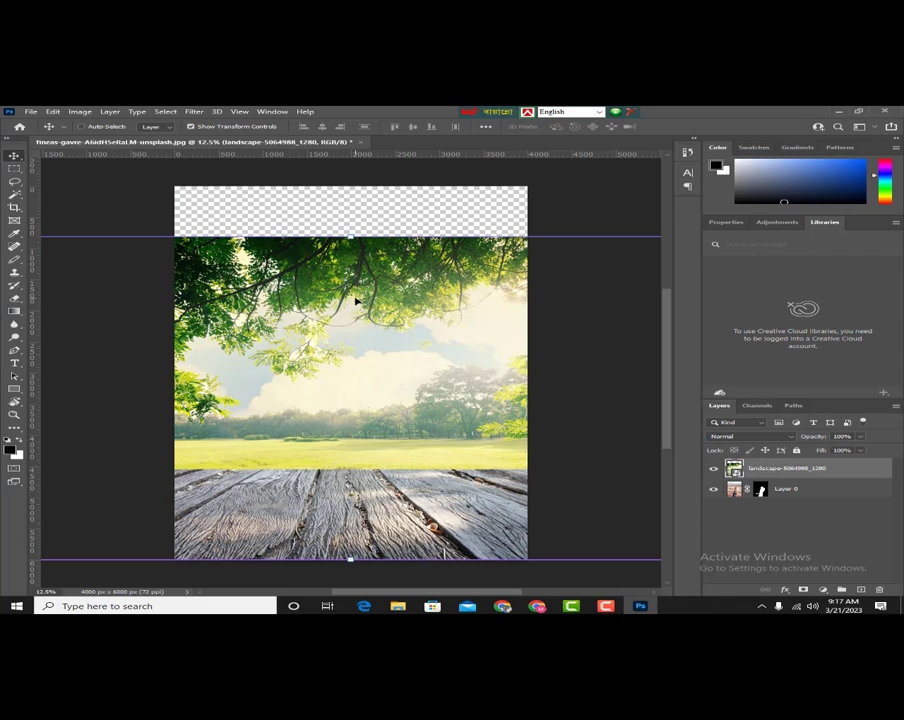
key(ctrl+bracketleft)
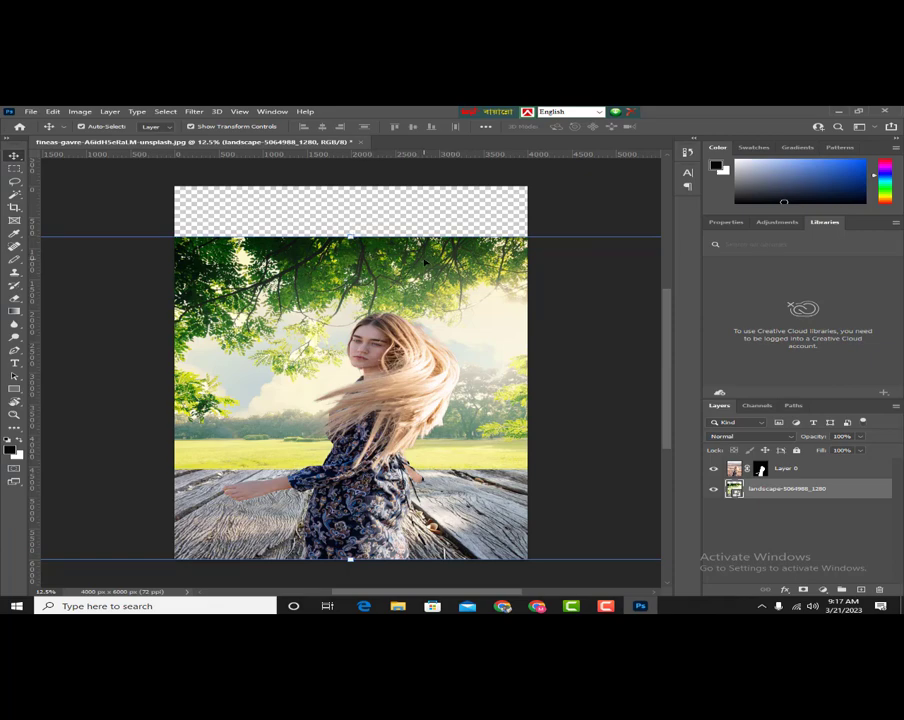
Try moving the landscape background to the right behind the woman, then undo the move.
click(404, 376)
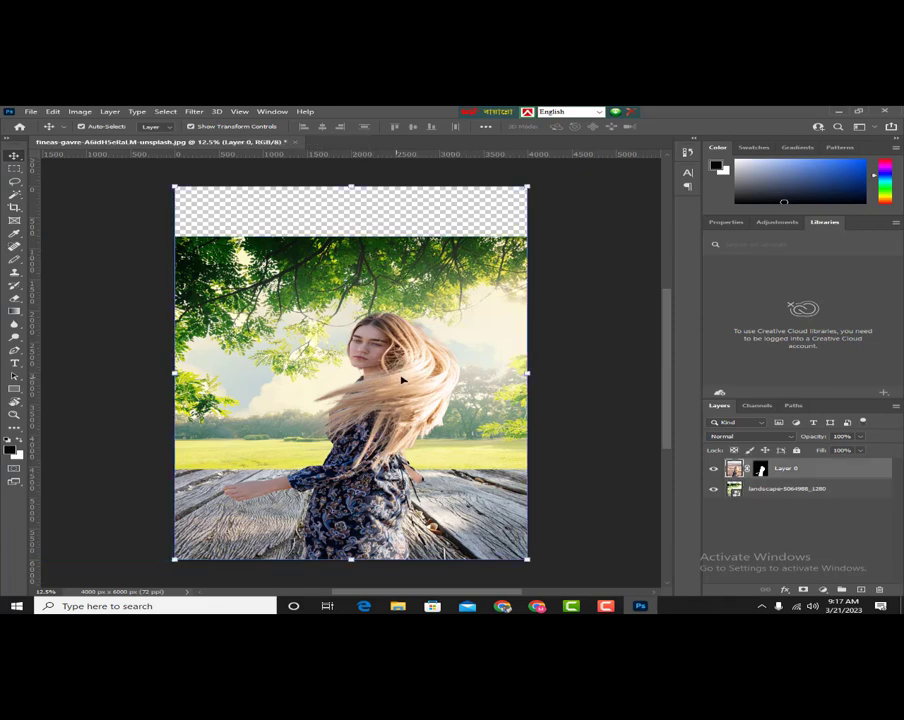
mouse_move(449, 297)
mouse_down()
mouse_move(460, 290)
mouse_move(451, 297)
mouse_up()
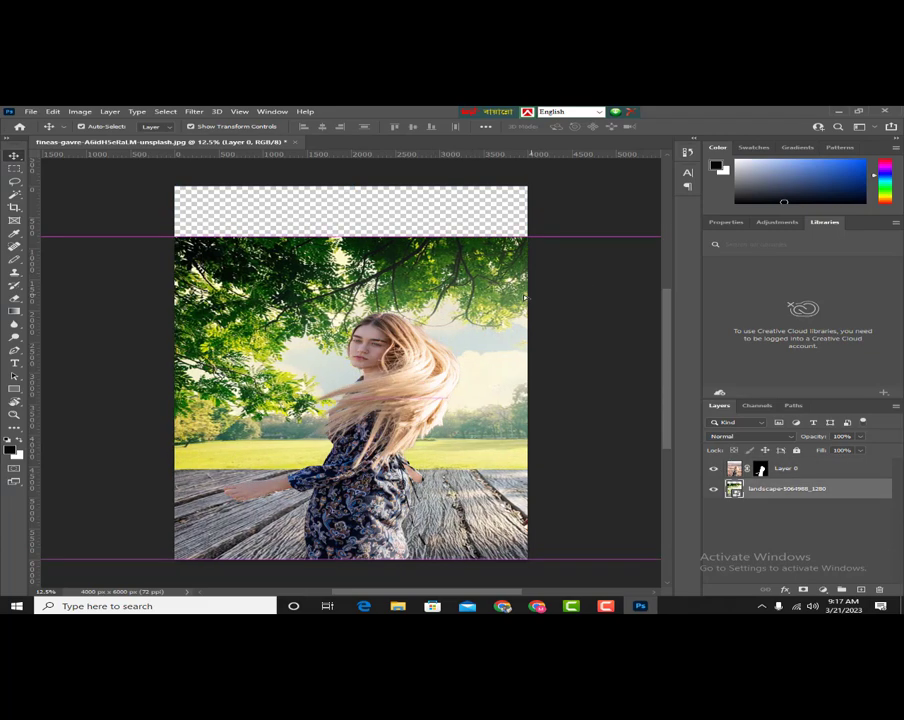
key(ctrl+z)
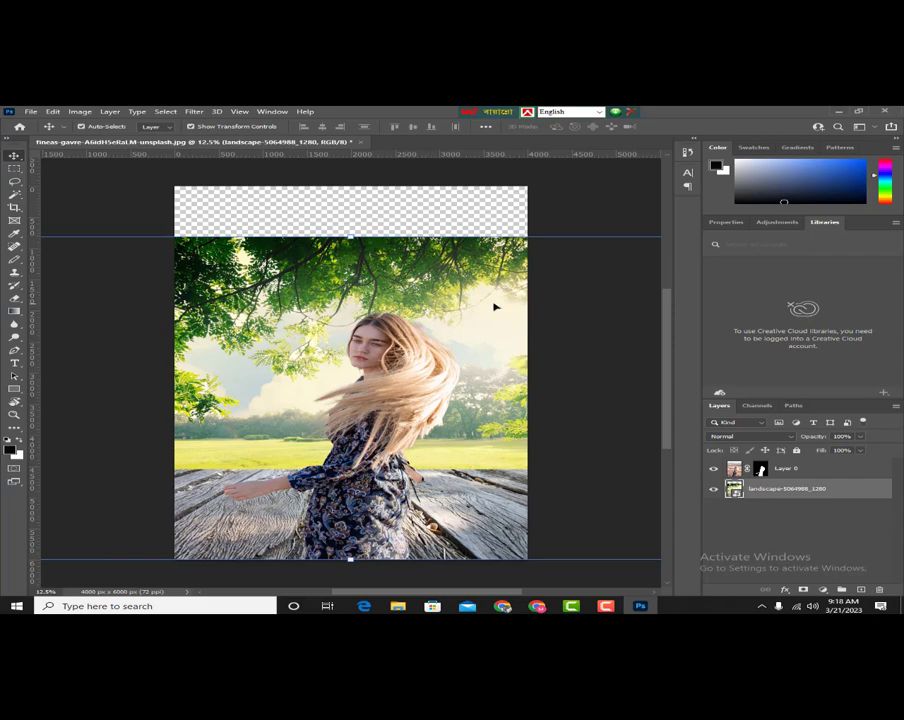
Replace the landscape layer with pexels-pixabay-257360 (1) from the folder, scaled to about 456% and sent behind the woman.
key(Delete)
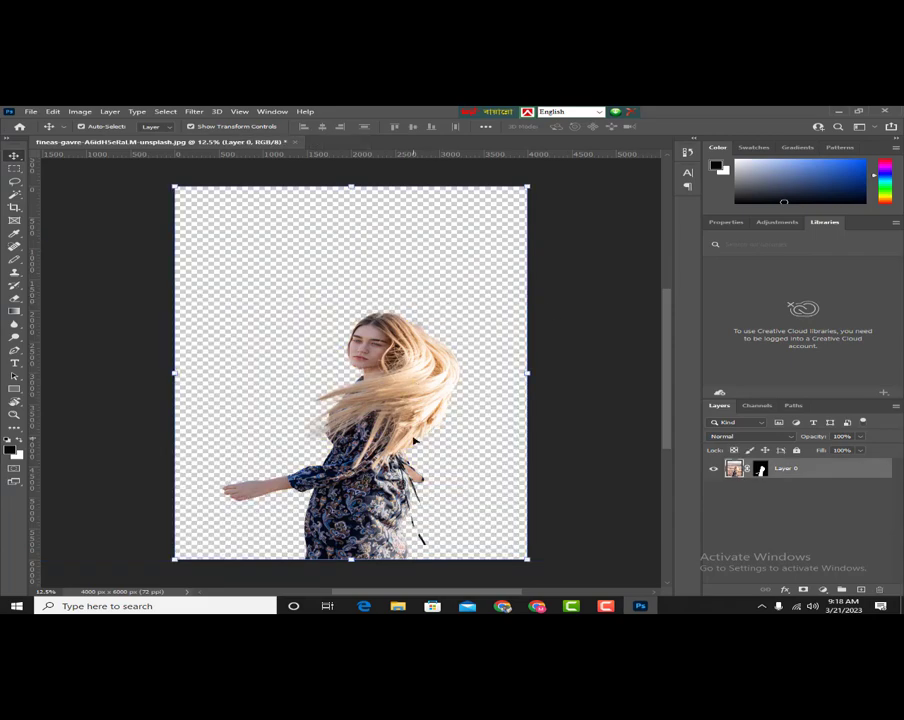
click(841, 111)
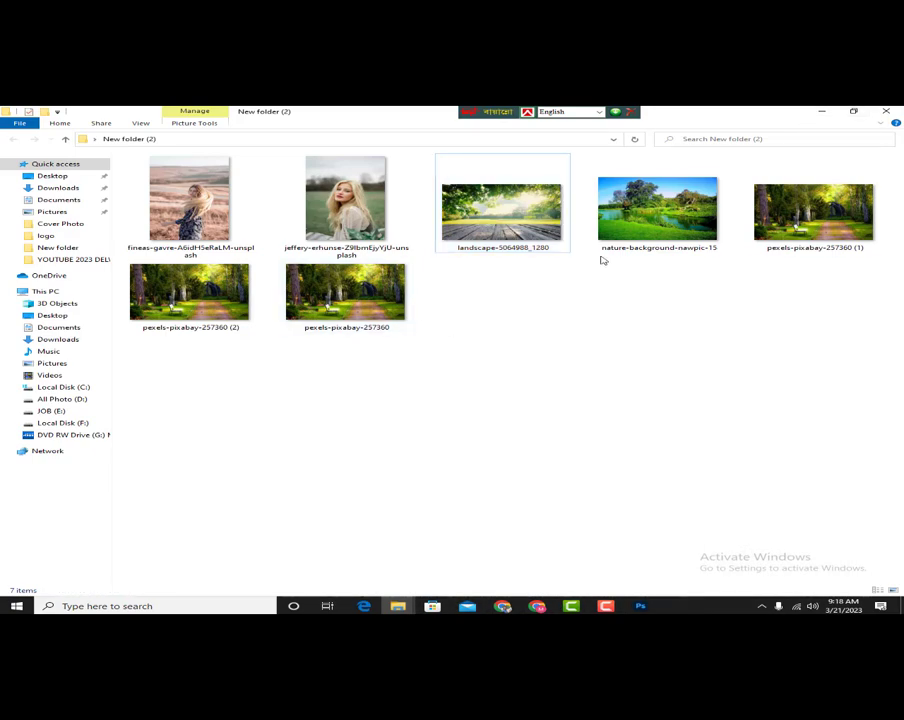
drag(813, 212, 330, 340)
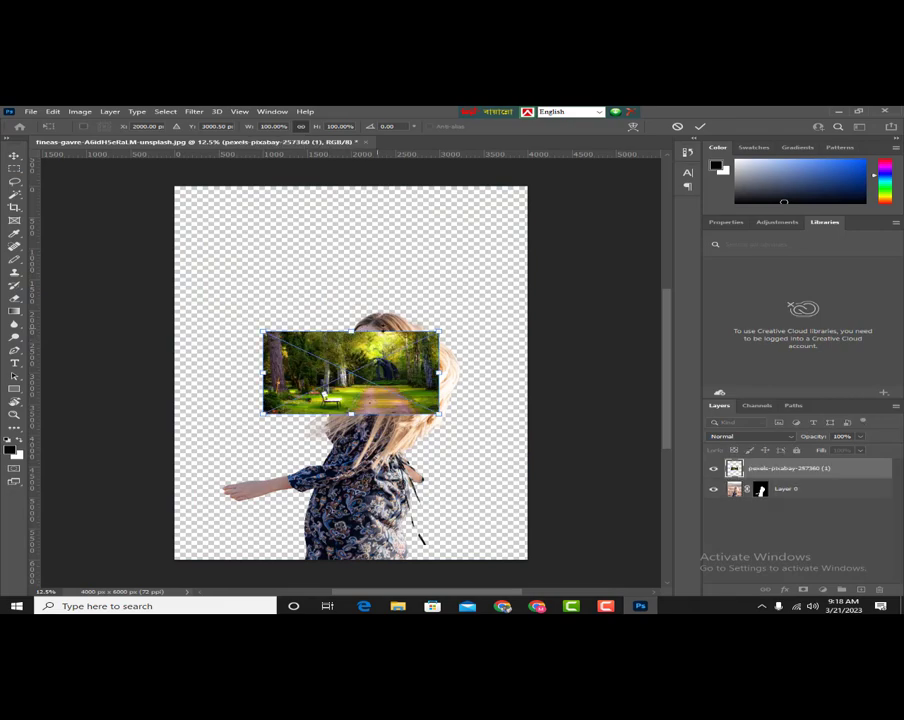
drag(440, 331, 580, 205)
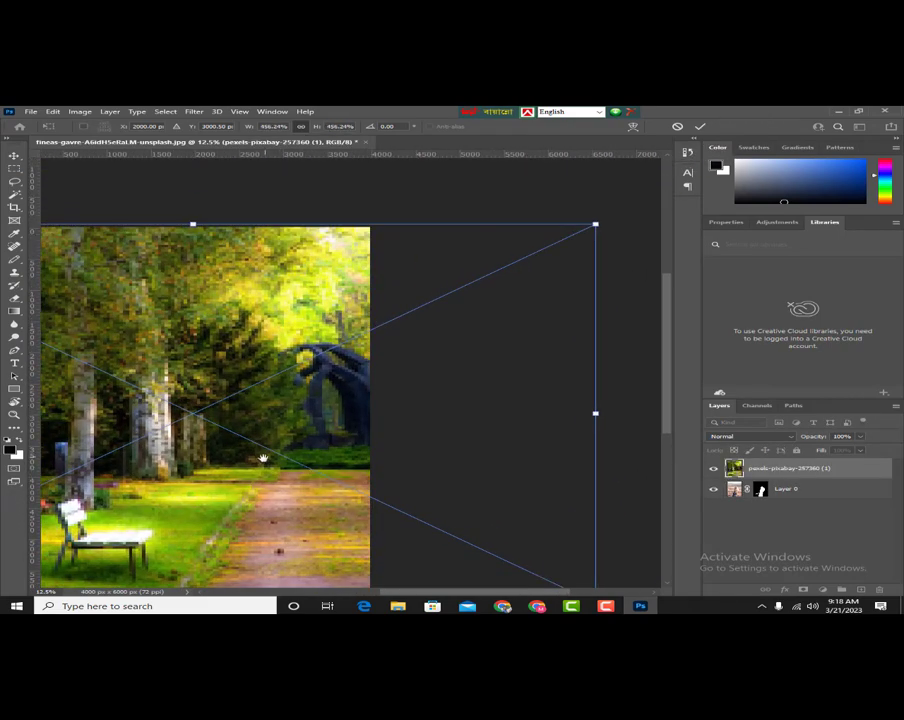
drag(246, 452, 449, 457)
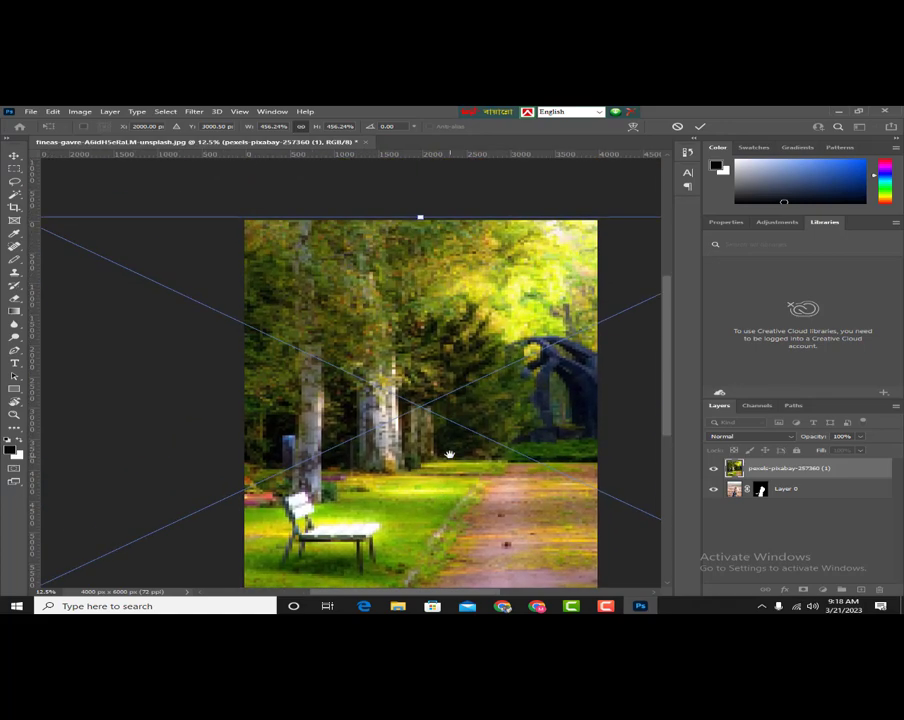
key(Return)
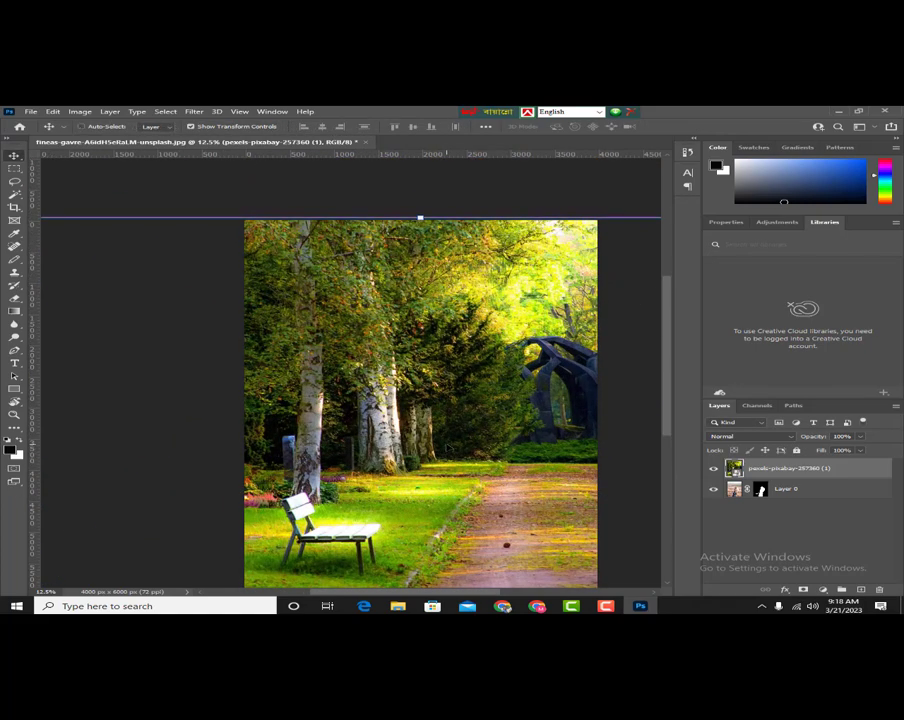
key(ctrl+[)
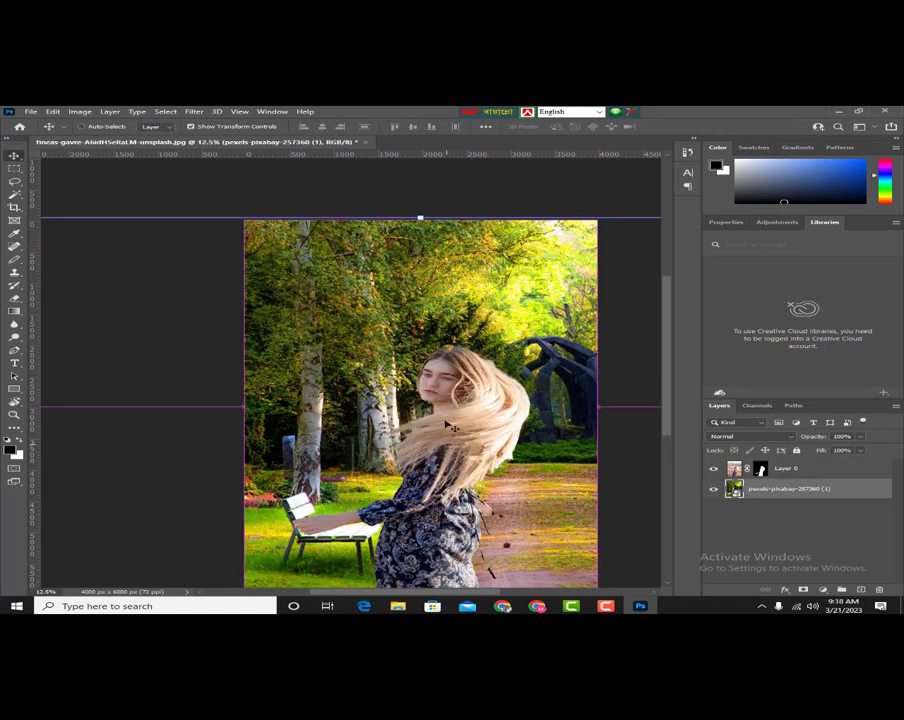
Examine the cutout edges of the woman's hair and dress up close against the forest background.
scroll(450, 426, down, 2)
scroll(445, 420, down, 2)
scroll(441, 420, up, 3)
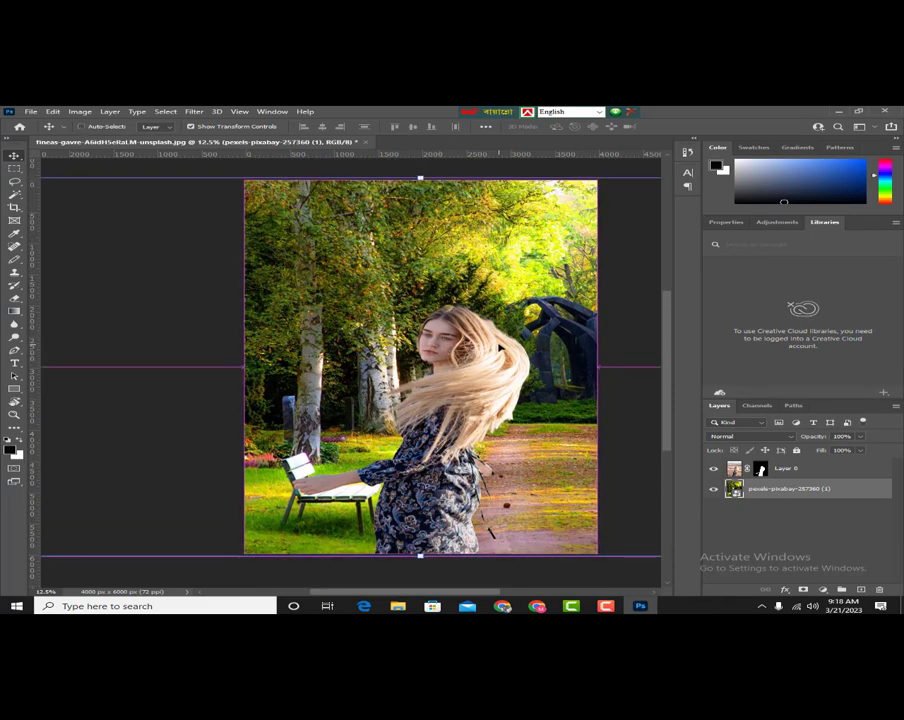
key(ctrl+plus)
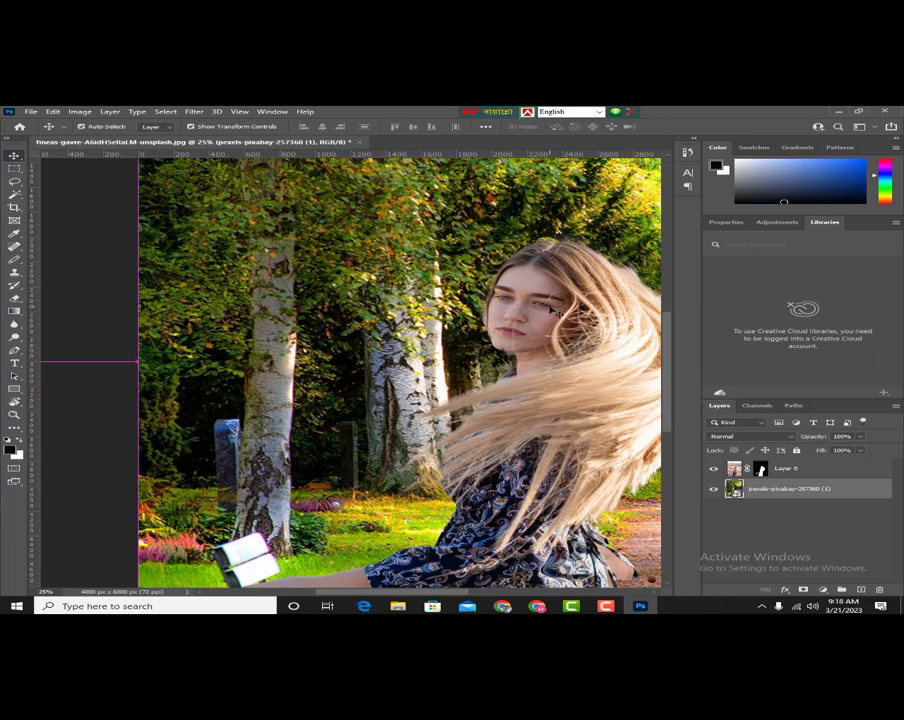
key(ctrl+plus)
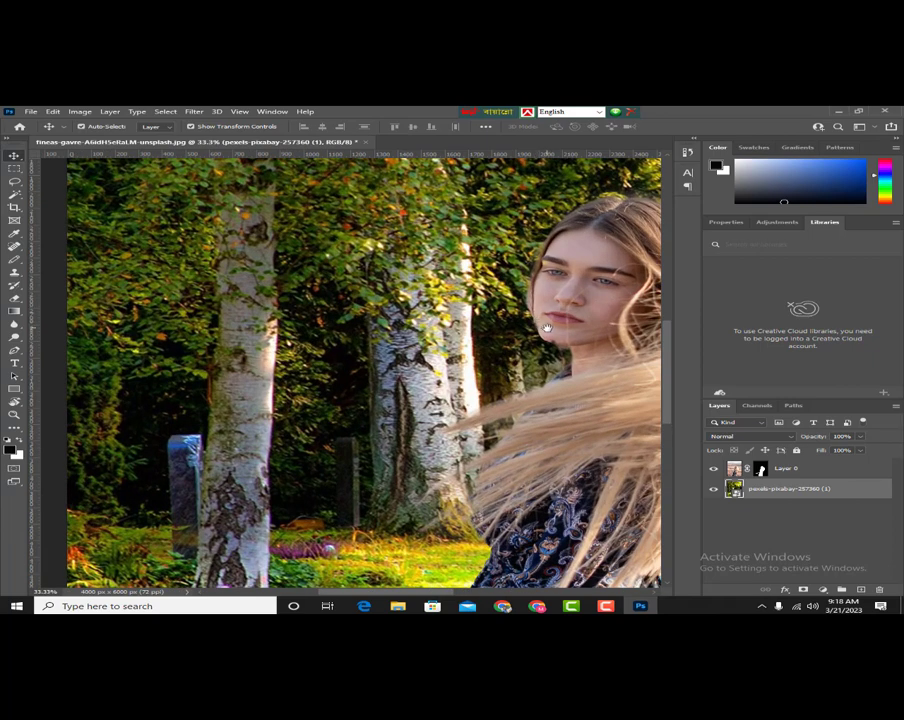
drag(545, 320, 274, 316)
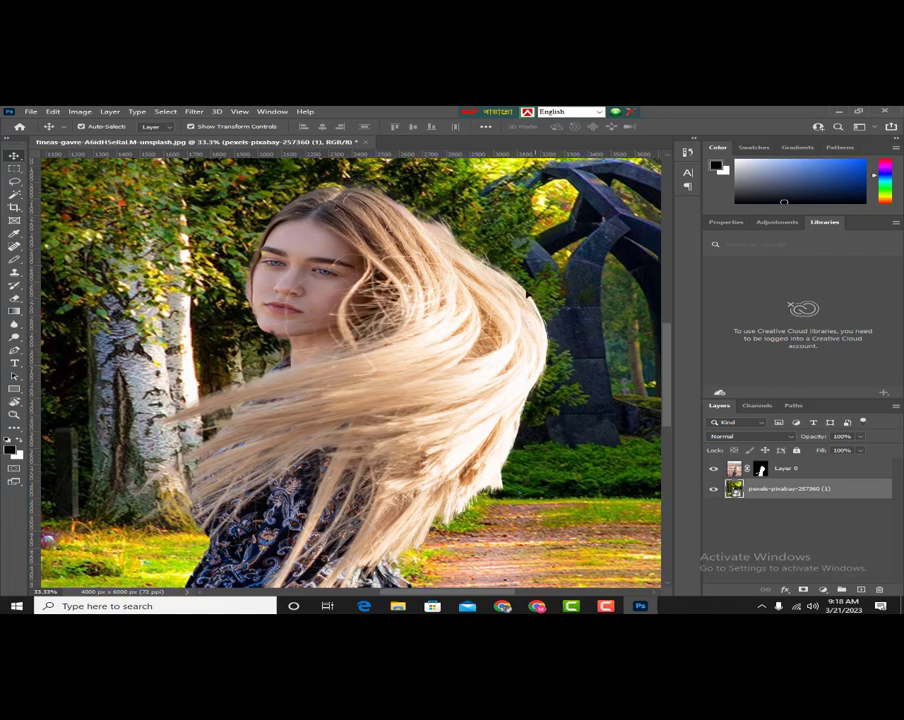
scroll(424, 403, down, 5)
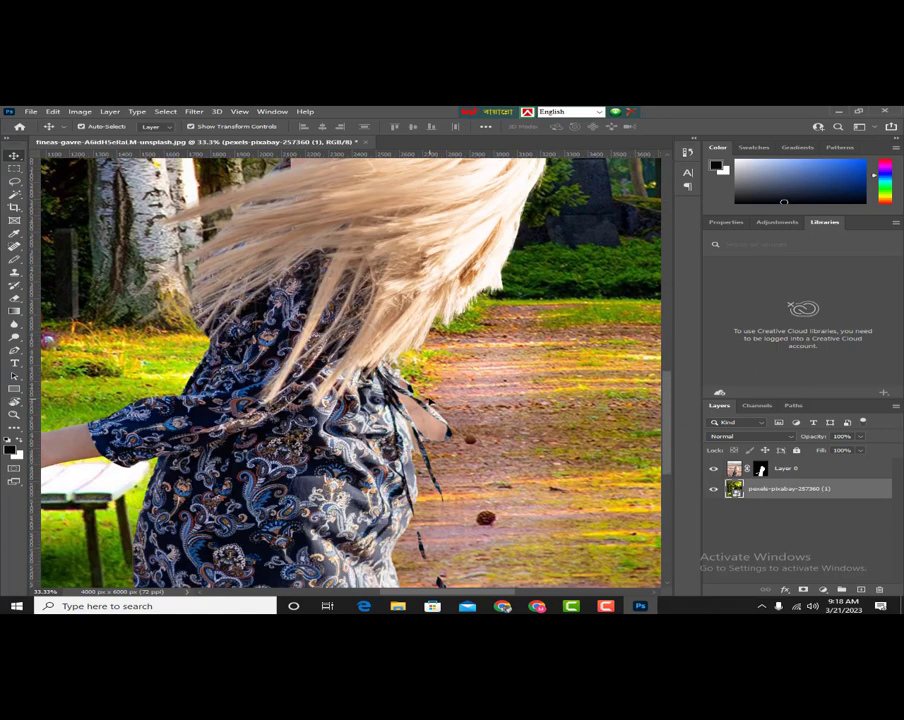
scroll(430, 362, up, 4)
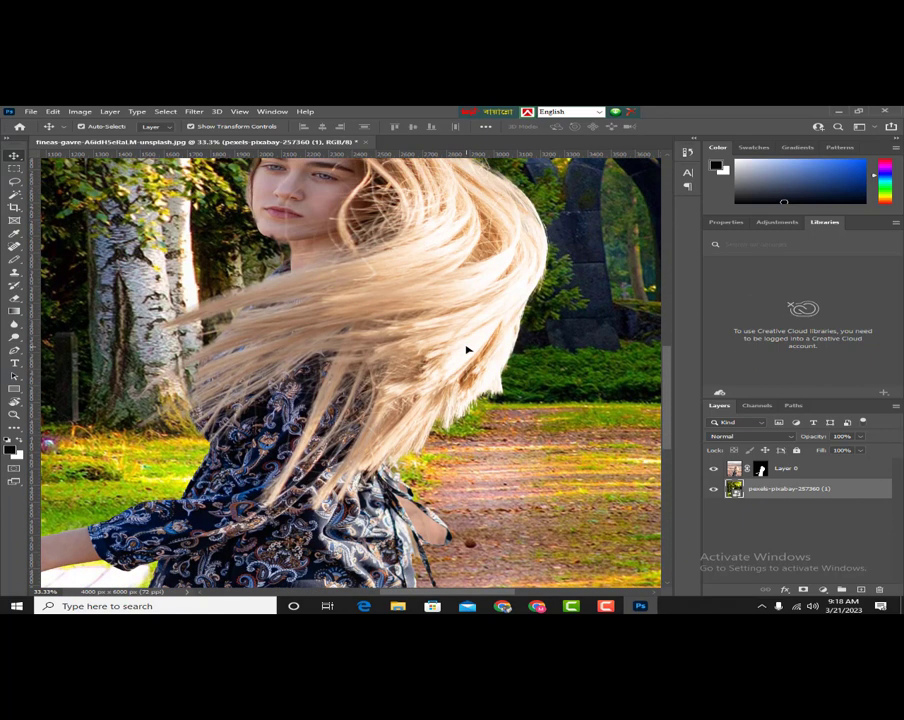
scroll(465, 348, up, 2)
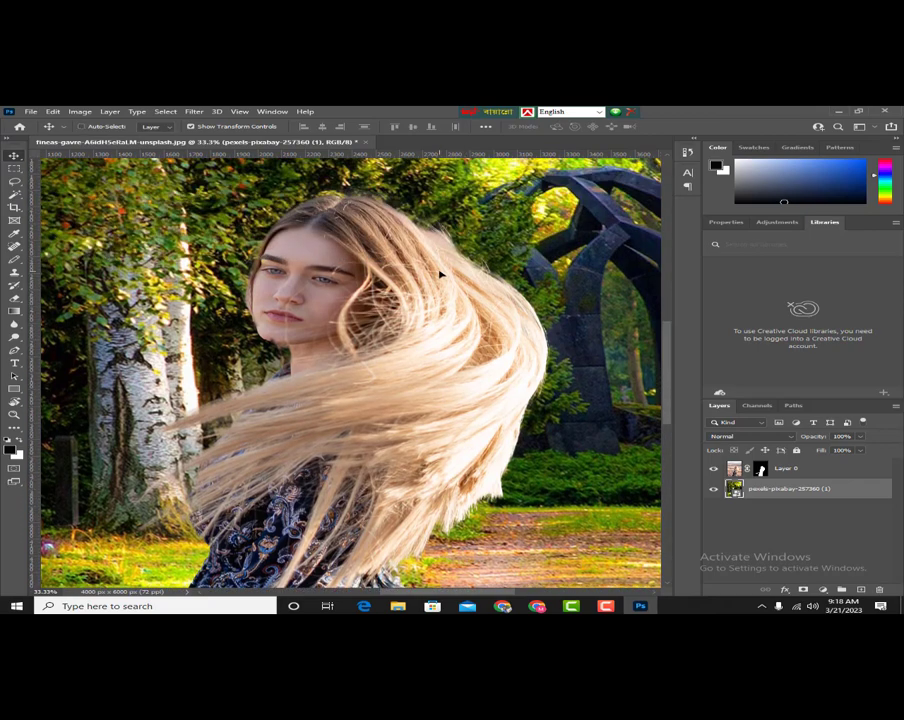
key(ctrl+minus)
key(ctrl+minus)
key(ctrl+minus)
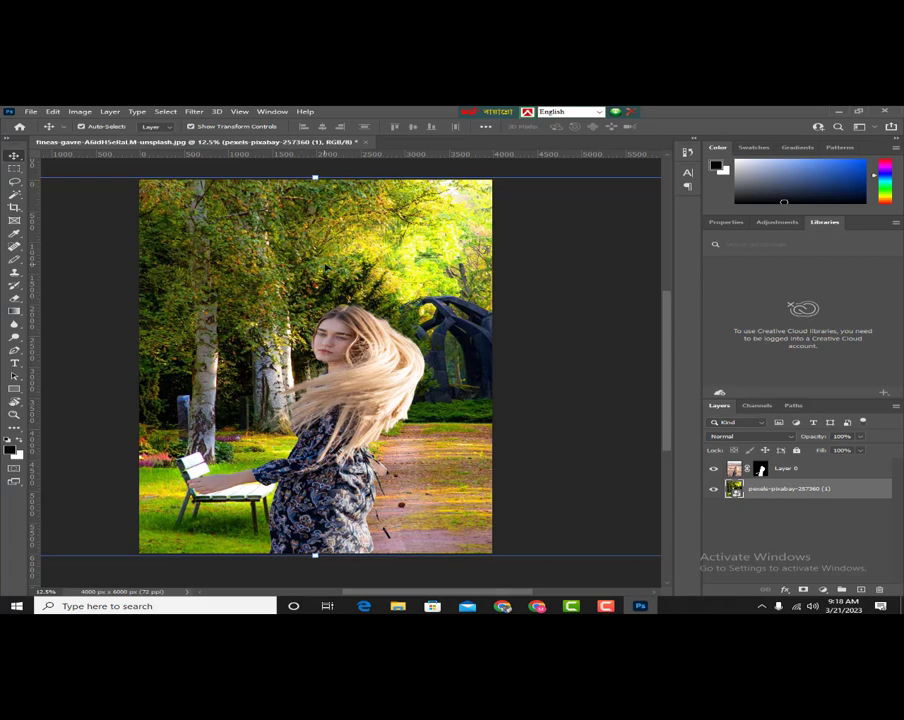
Delete the forest background layer and undo back to the landscape-5064988_1280 background behind the woman.
key(ctrl+bracketright)
key(Delete)
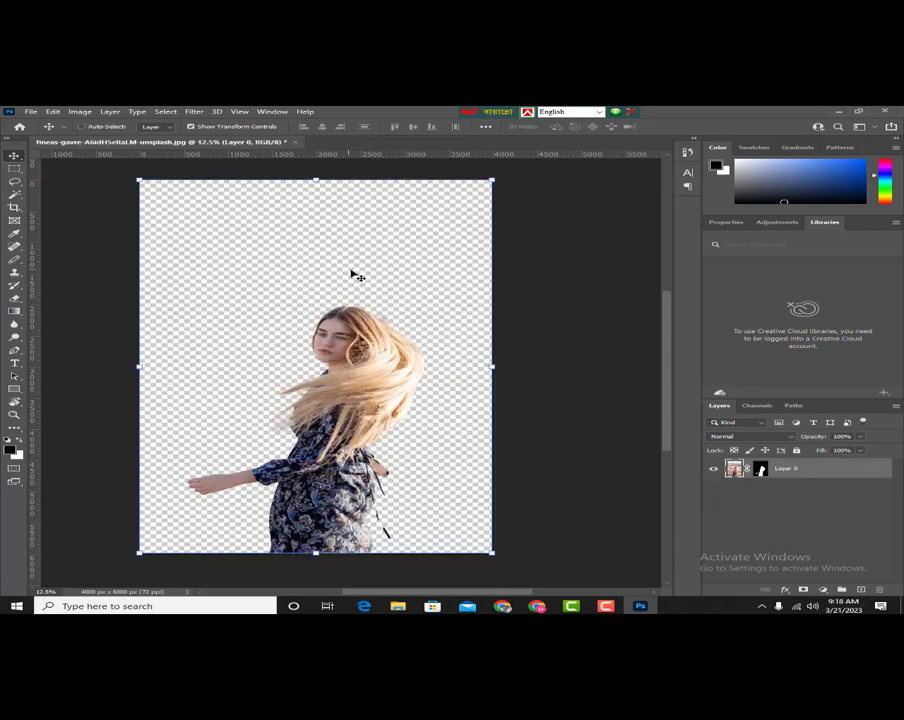
key(ctrl+z)
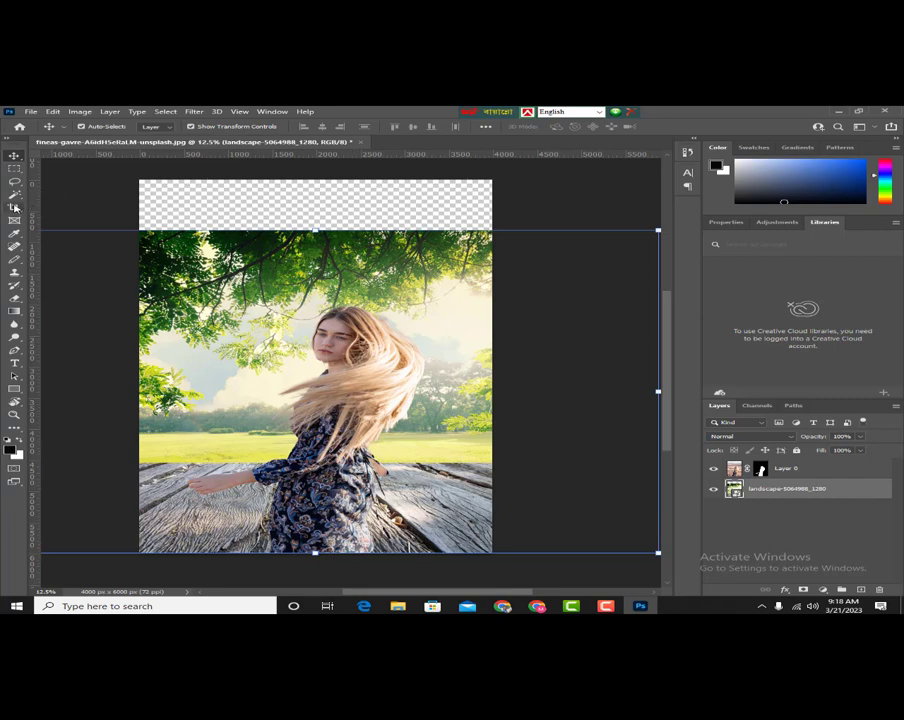
Crop the transparent strip off the canvas's upper edge to a height of about 5191 px, nudging the image slightly left within the frame.
drag(14, 207, 73, 207)
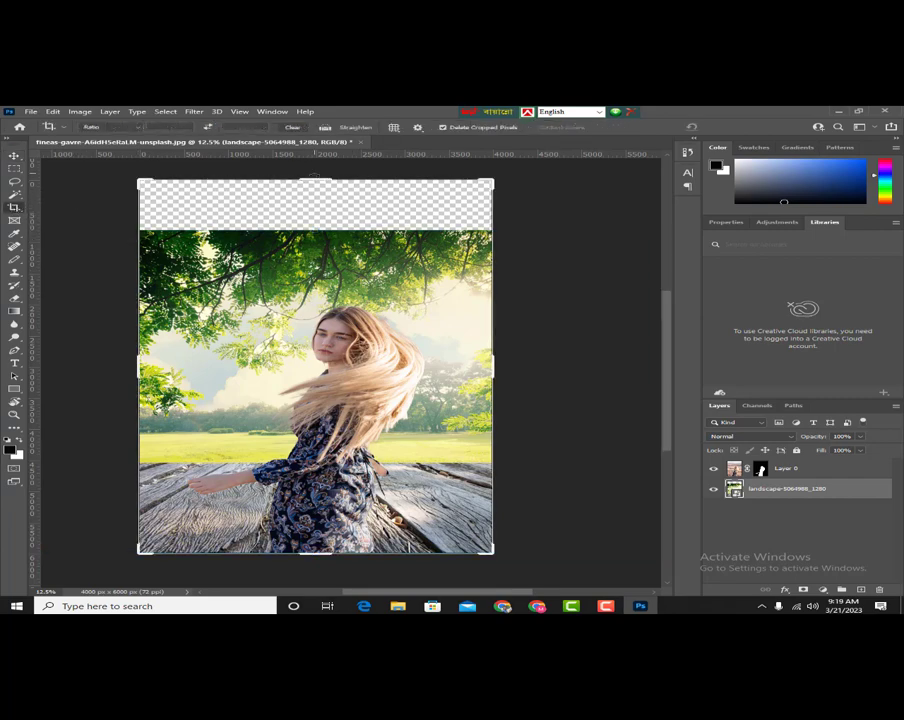
mouse_move(314, 180)
mouse_down()
mouse_move(316, 222)
mouse_move(316, 205)
mouse_up()
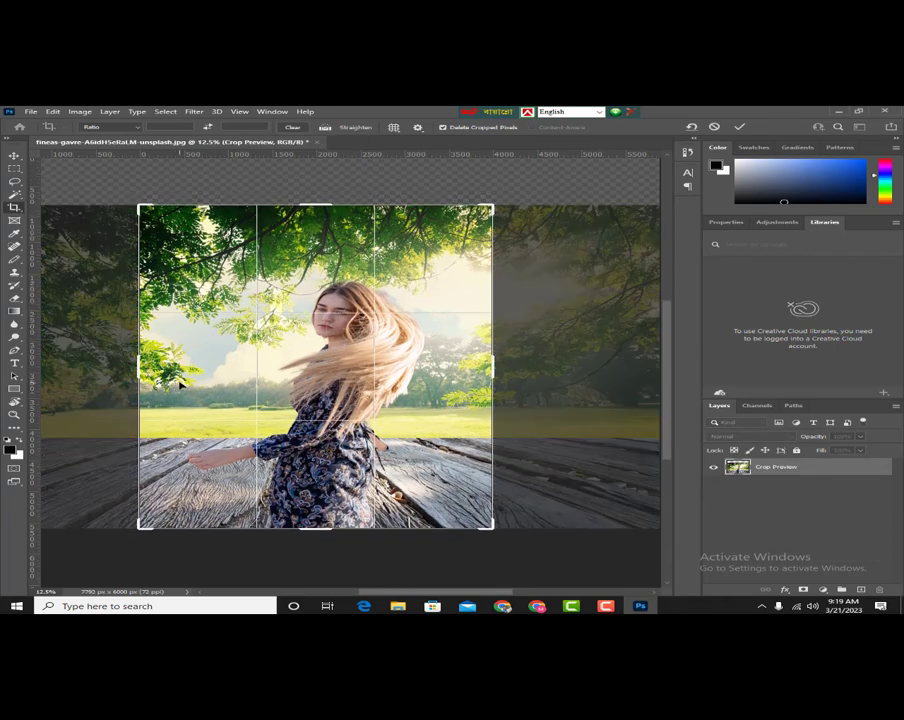
key(Left)
key(Left)
key(Left)
key(Left)
key(Left)
key(Left)
key(Left)
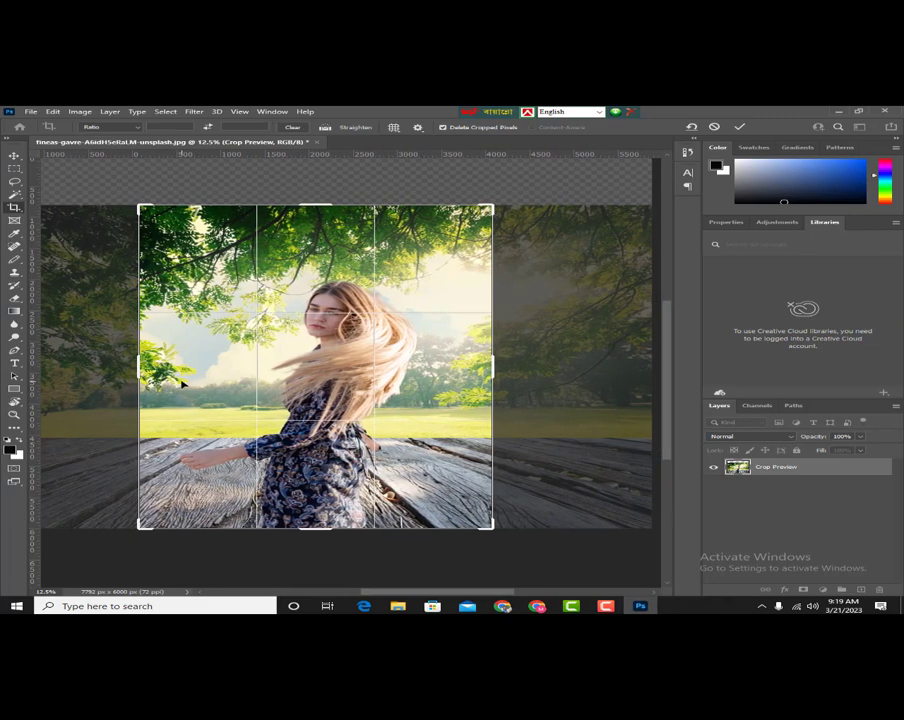
key(Return)
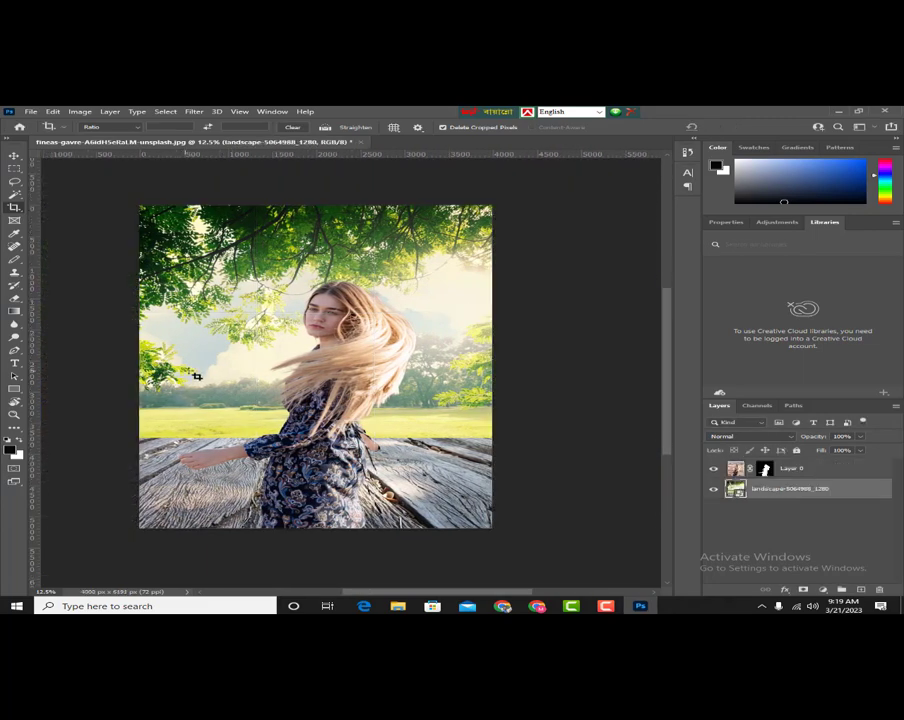
Switch to the Move tool and select the woman's masked layer above the landscape.
click(14, 156)
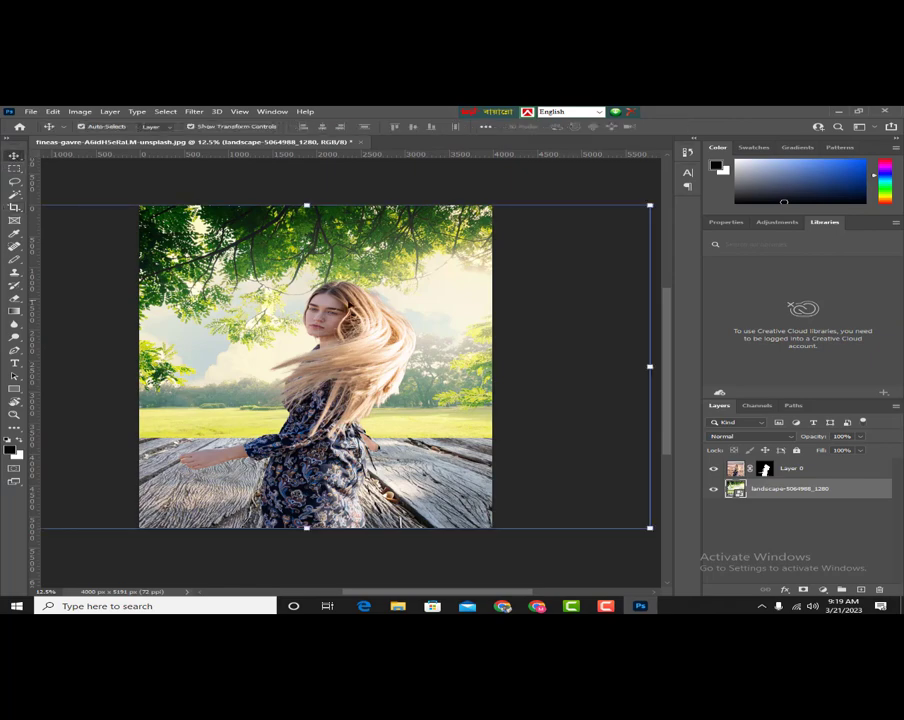
key(alt+bracketright)
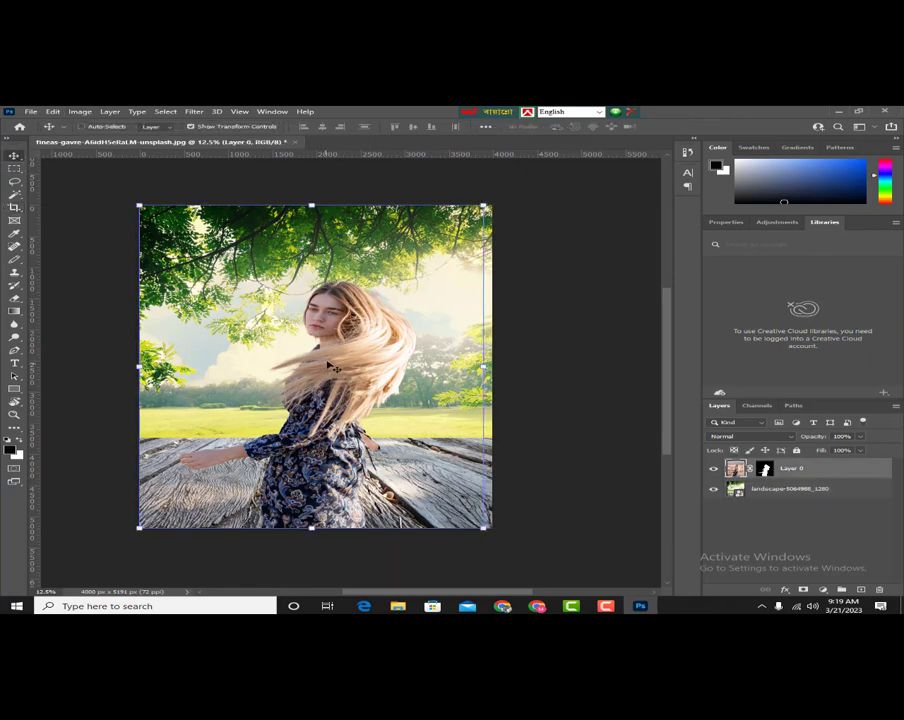
click(334, 361)
Start saving the document under a new name, creating and opening a folder named Photo on the Desktop as the destination.
key(ctrl+shift+s)
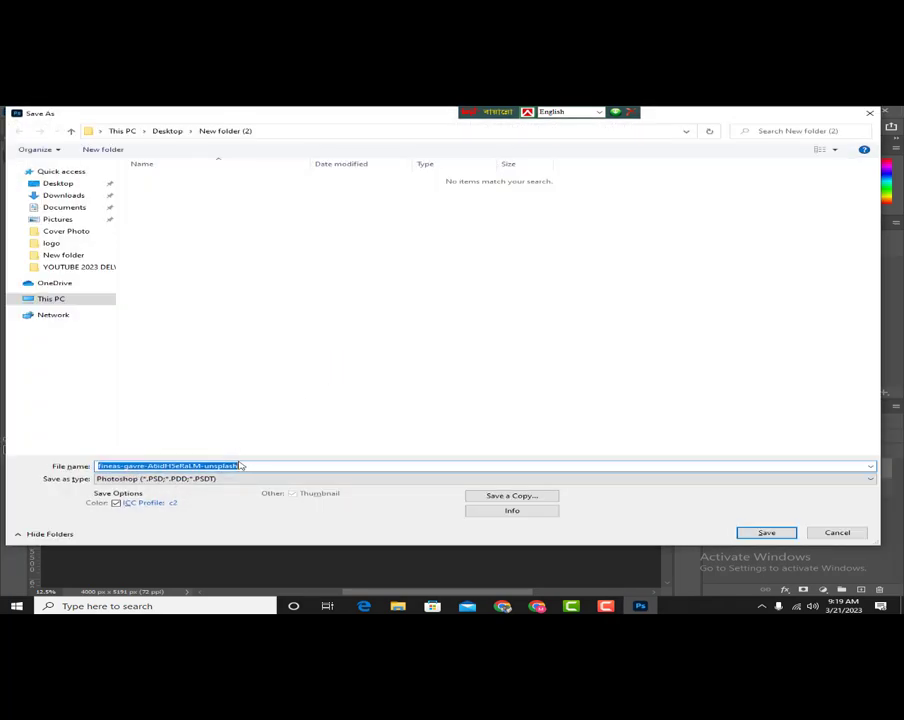
click(72, 184)
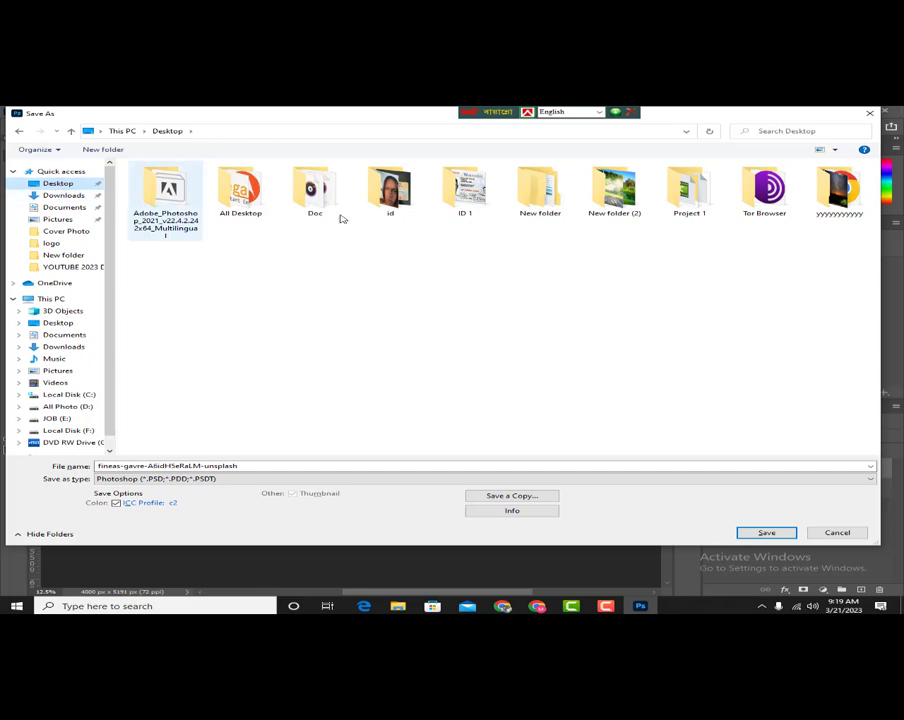
double_click(540, 195)
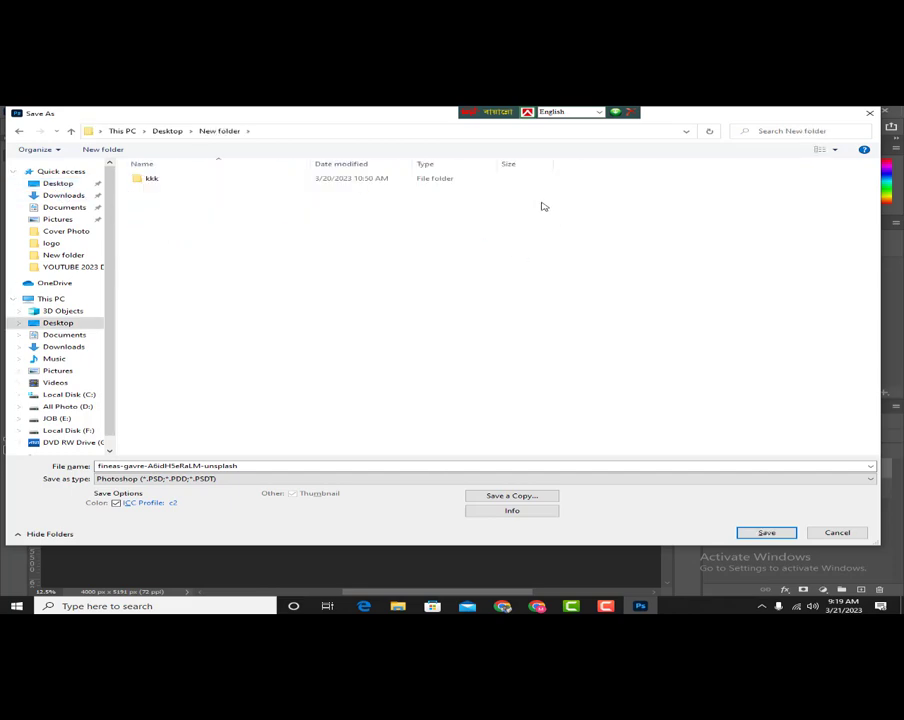
click(70, 134)
right_click(421, 262)
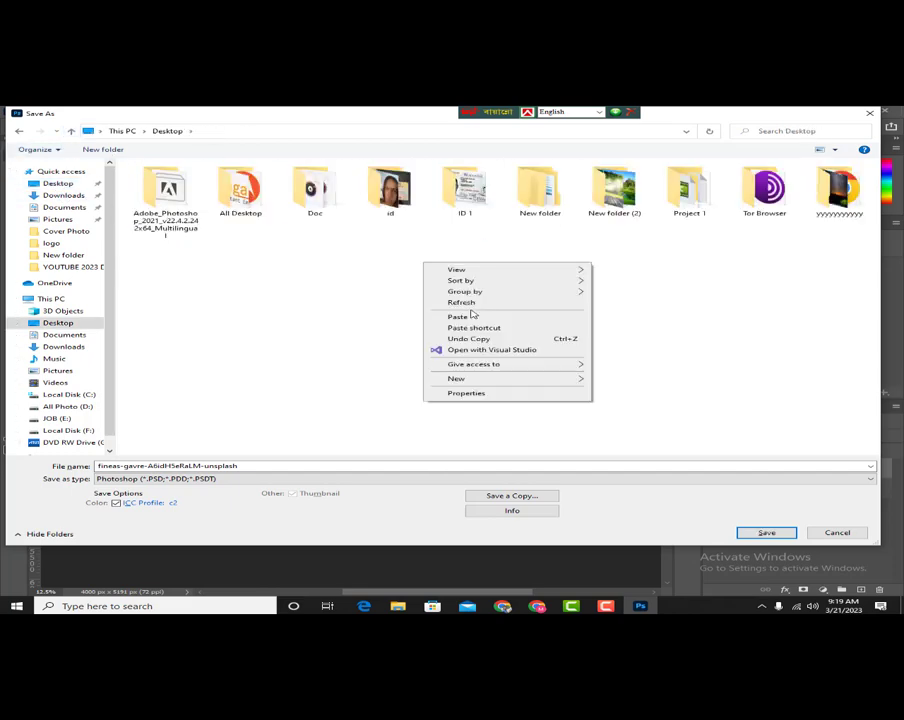
mouse_move(502, 378)
click(614, 375)
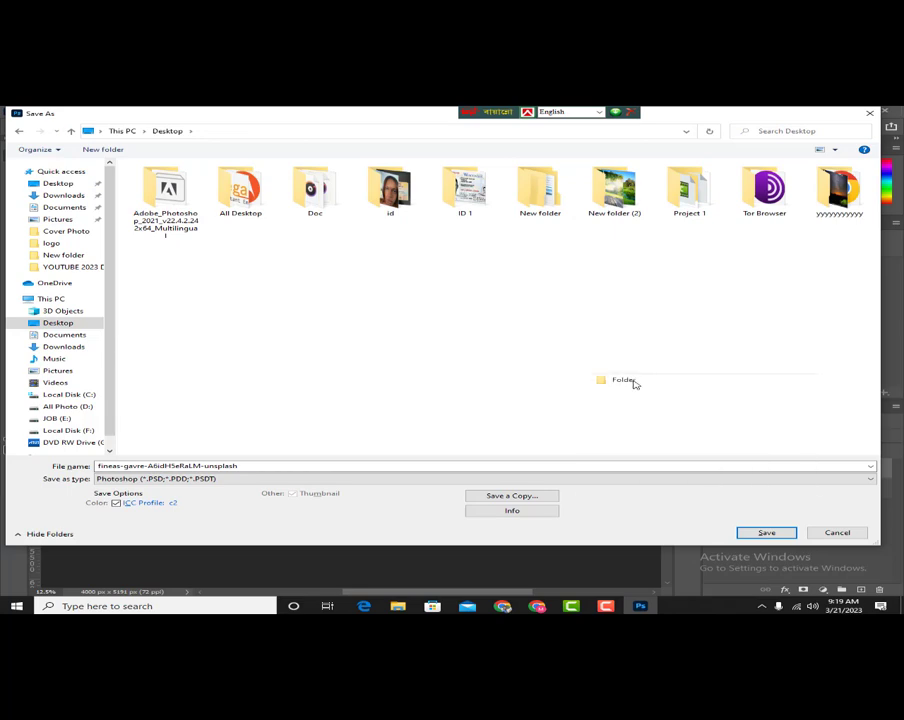
text(Ph)
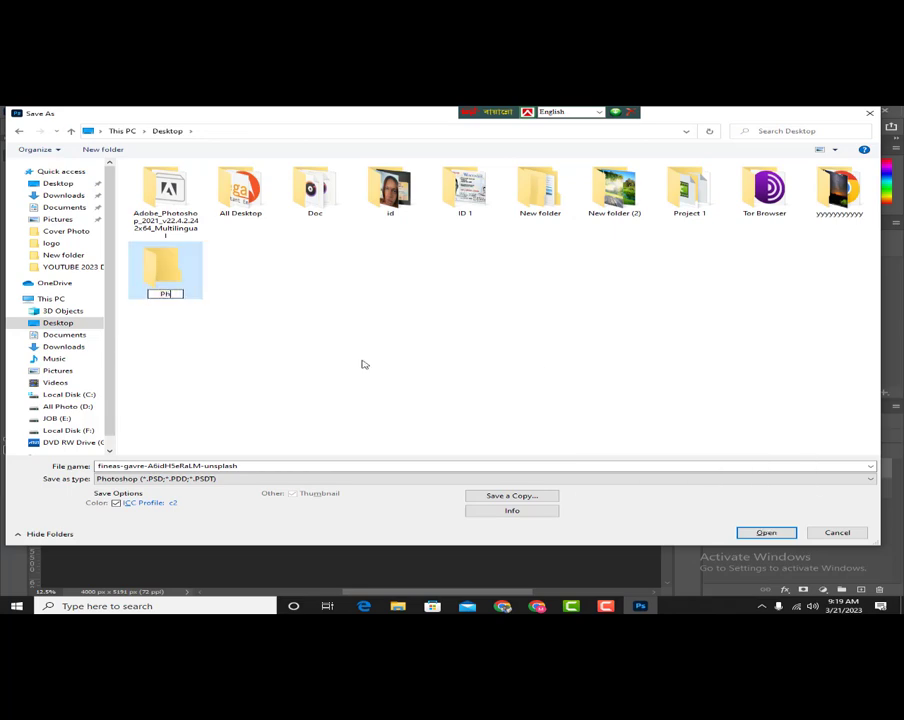
text(oto)
key(Return)
double_click(176, 276)
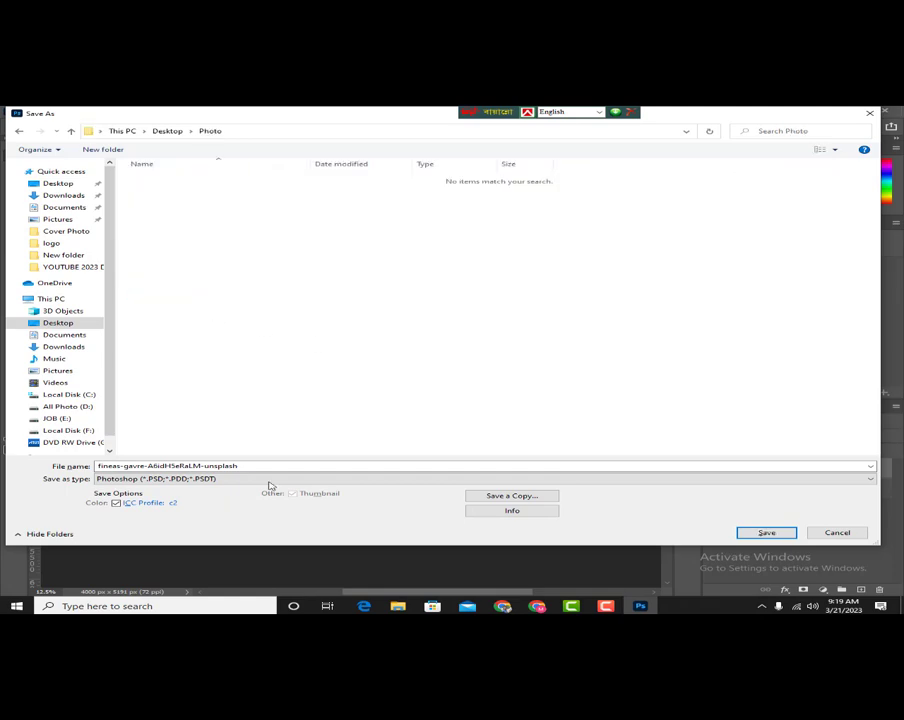
Save the layered document as Photo in Photoshop format with Maximize Compatibility enabled.
double_click(282, 462)
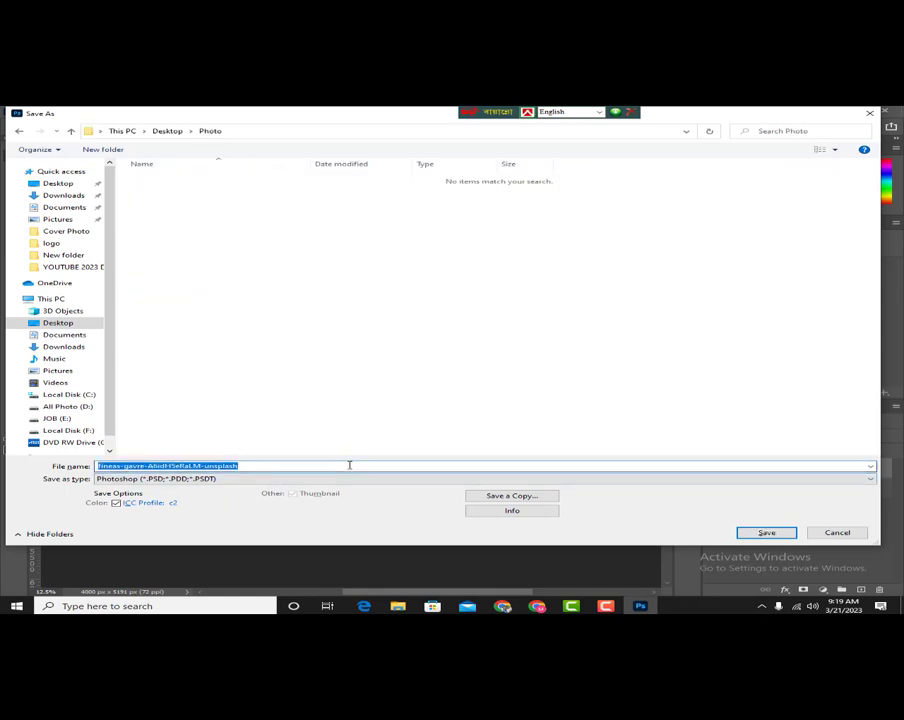
text(Photo)
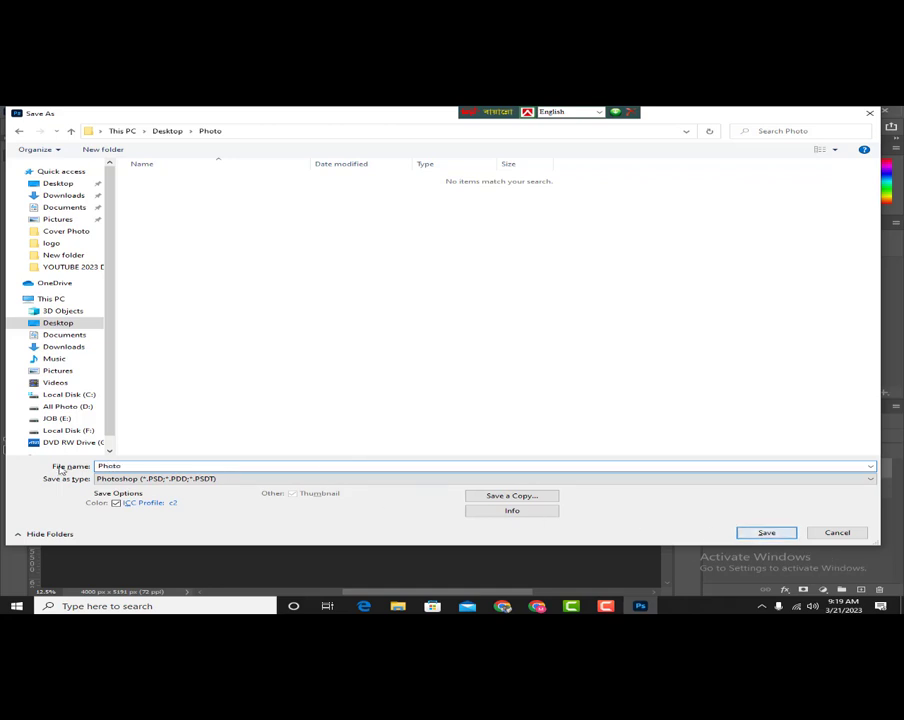
click(764, 535)
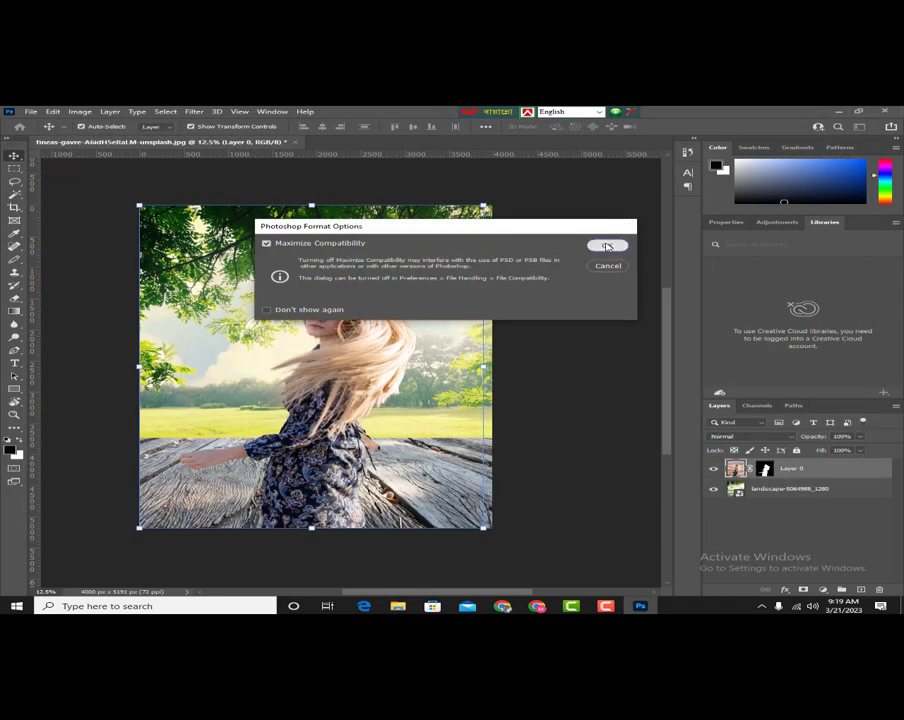
click(607, 246)
Merge the woman's layer with the landscape layer and flatten the image into a single background.
click(446, 359)
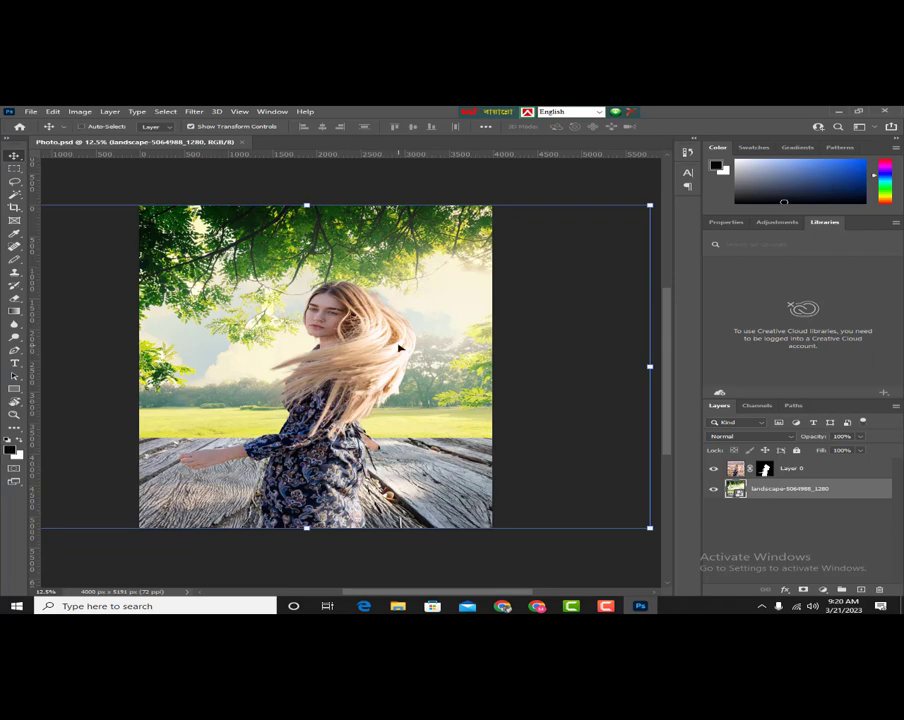
drag(398, 345, 397, 350)
key(ctrl+e)
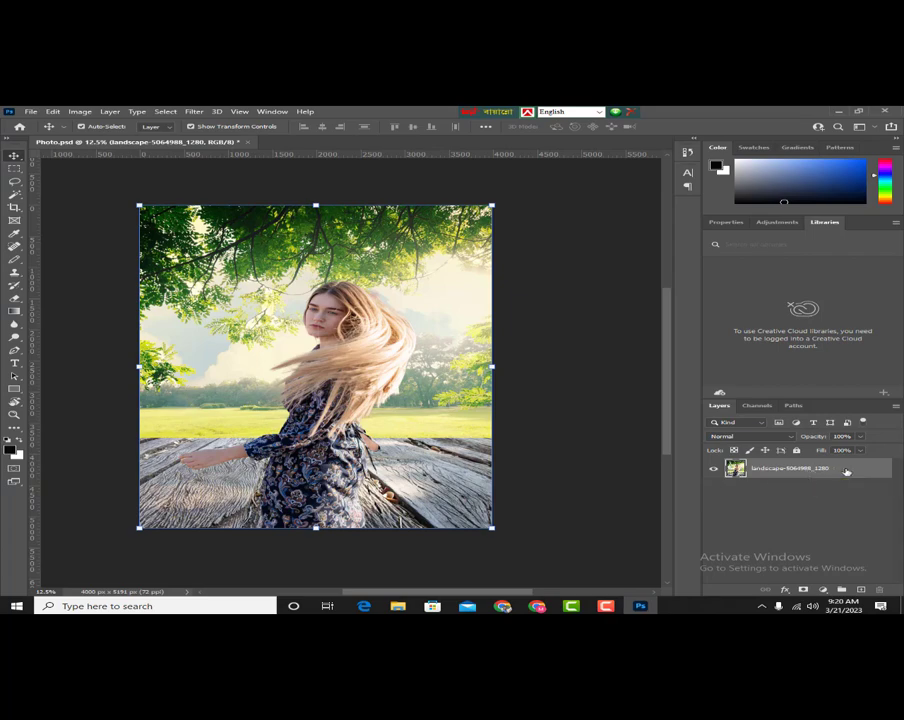
right_click(846, 471)
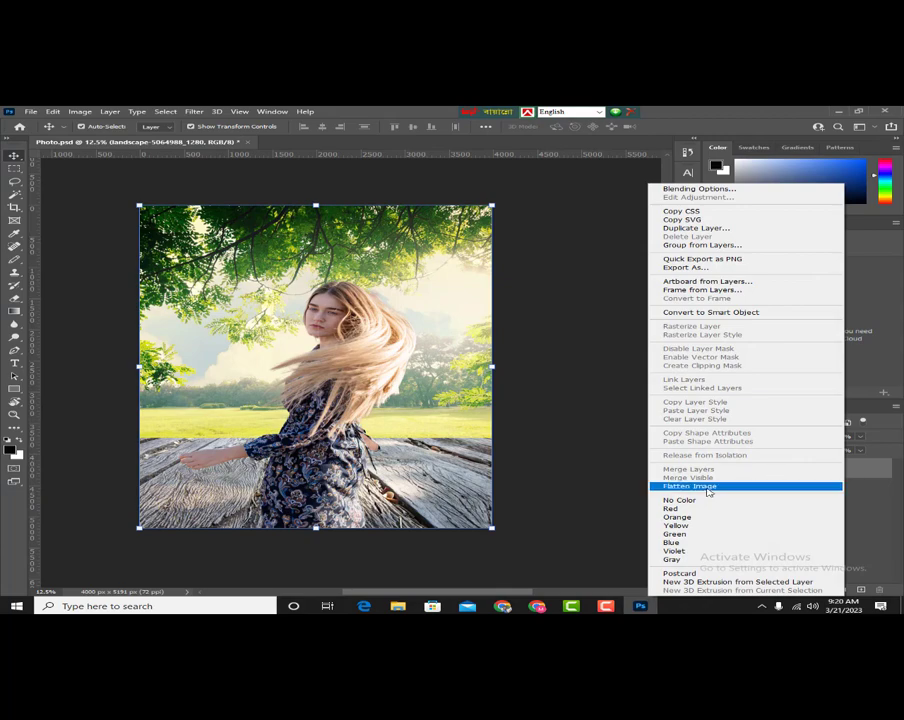
right_click(880, 473)
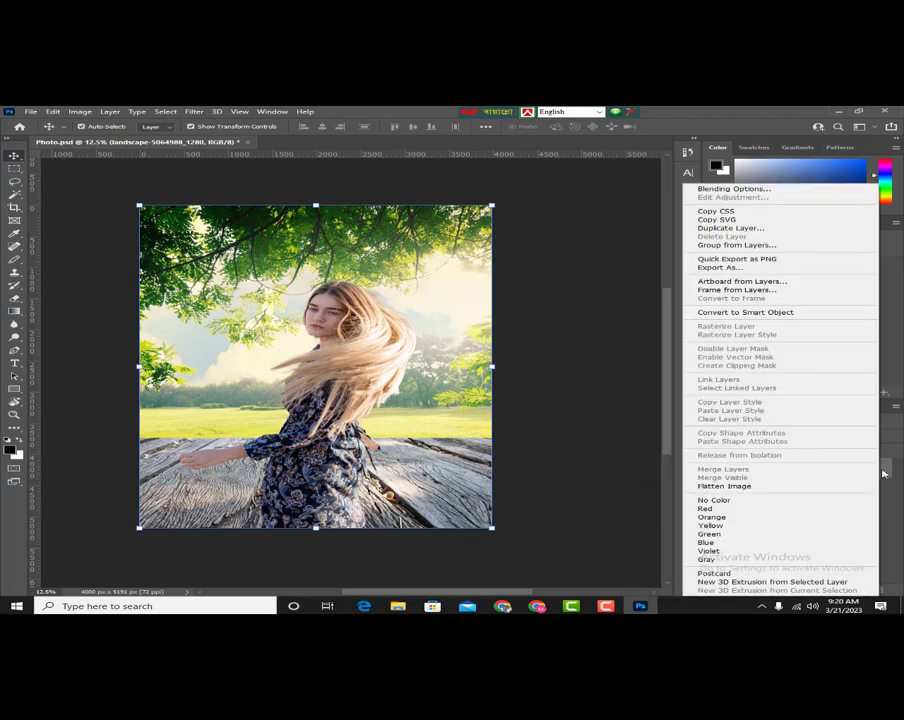
click(883, 474)
right_click(861, 472)
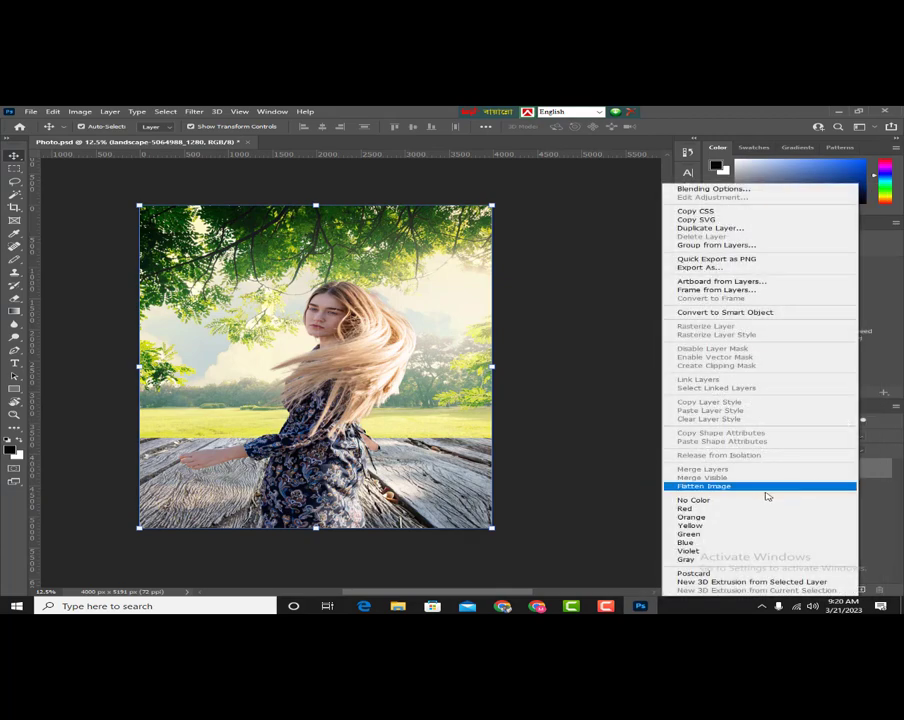
click(722, 482)
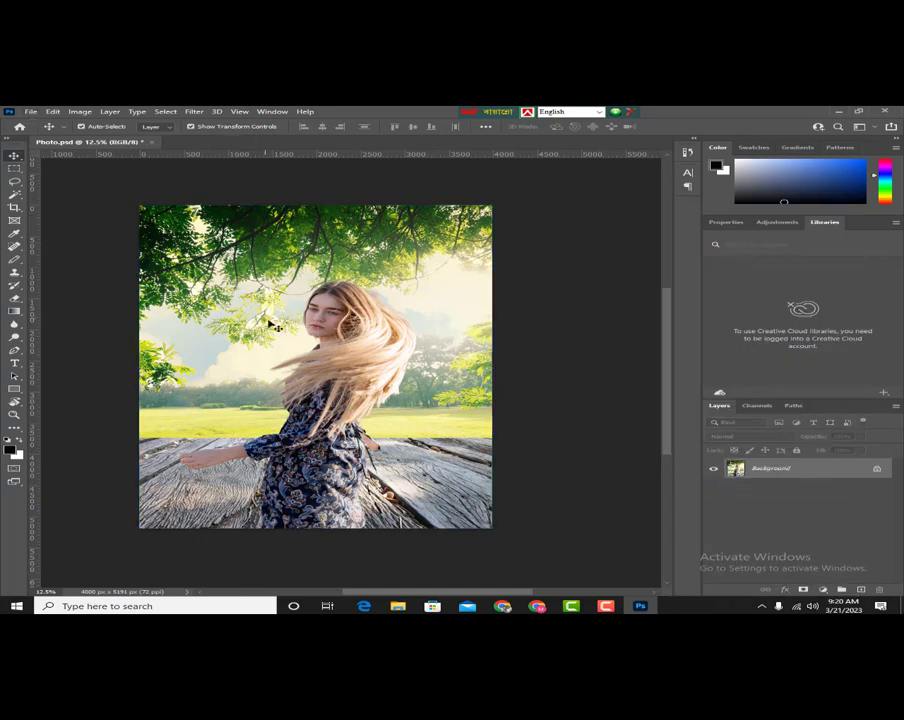
key(ctrl+shift+s)
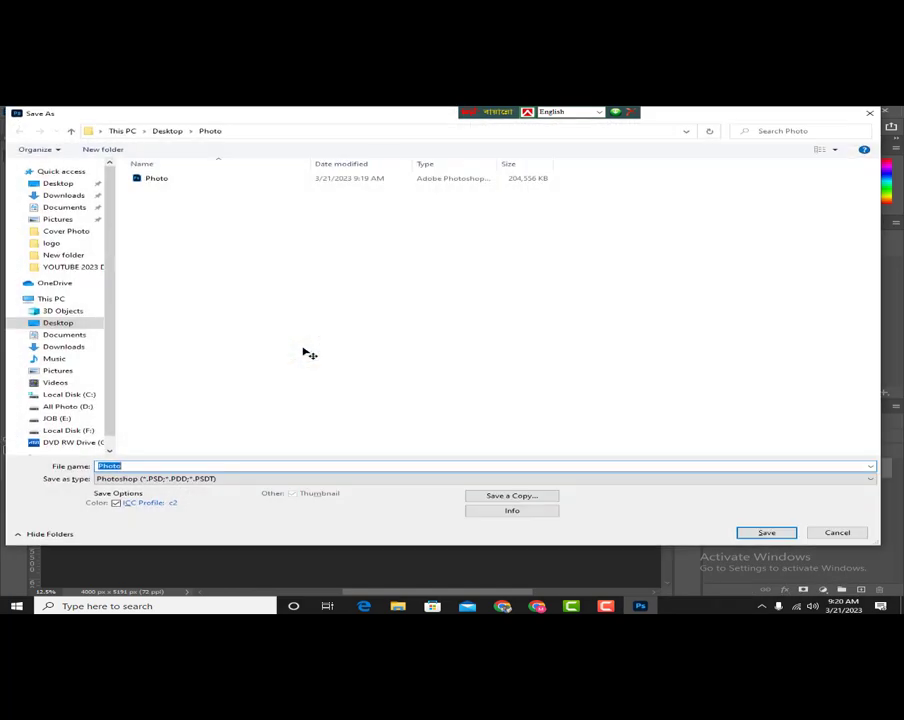
click(190, 478)
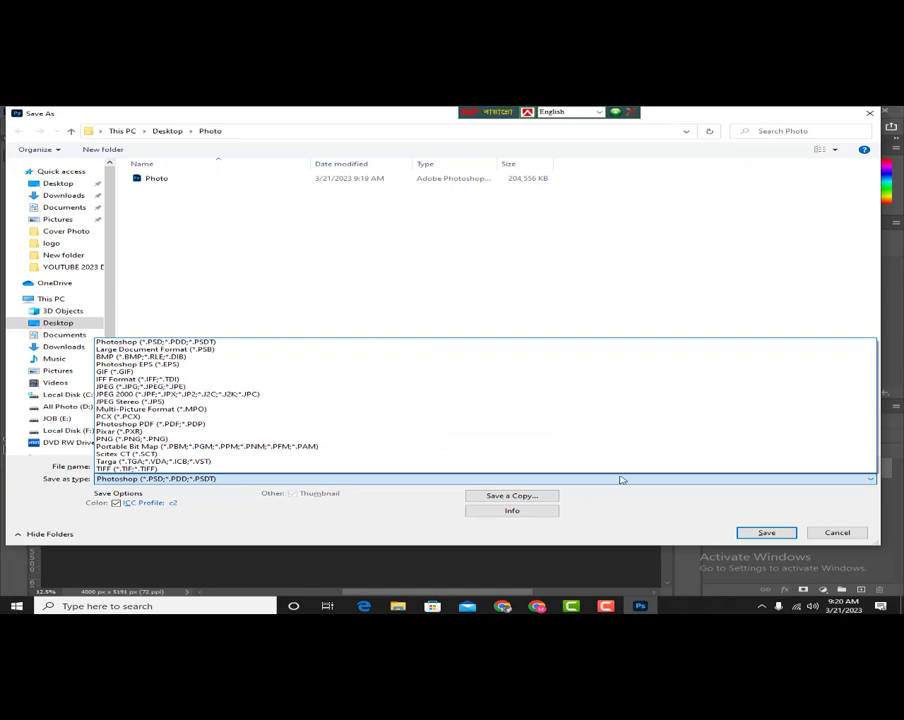
click(837, 536)
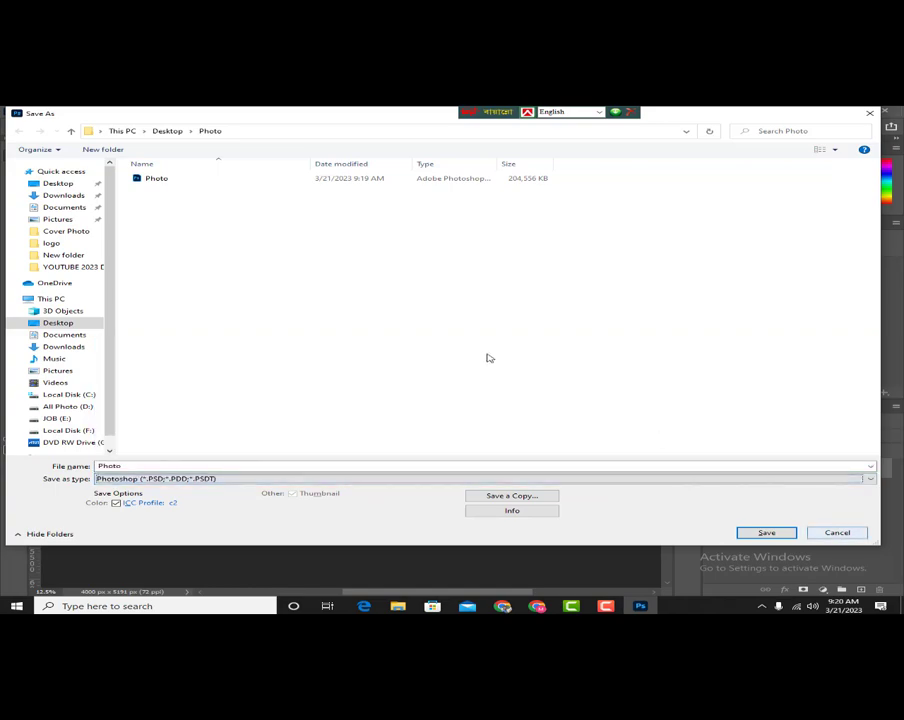
click(836, 532)
Quick-export the flattened composite as a PNG named Photo into the Desktop's Photo folder.
click(31, 112)
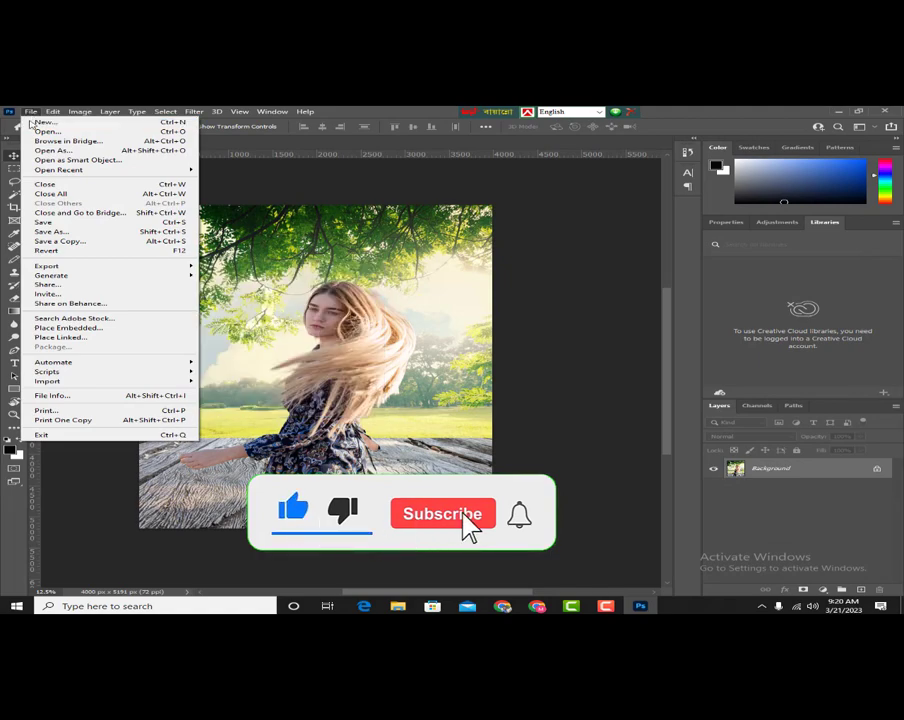
mouse_move(64, 269)
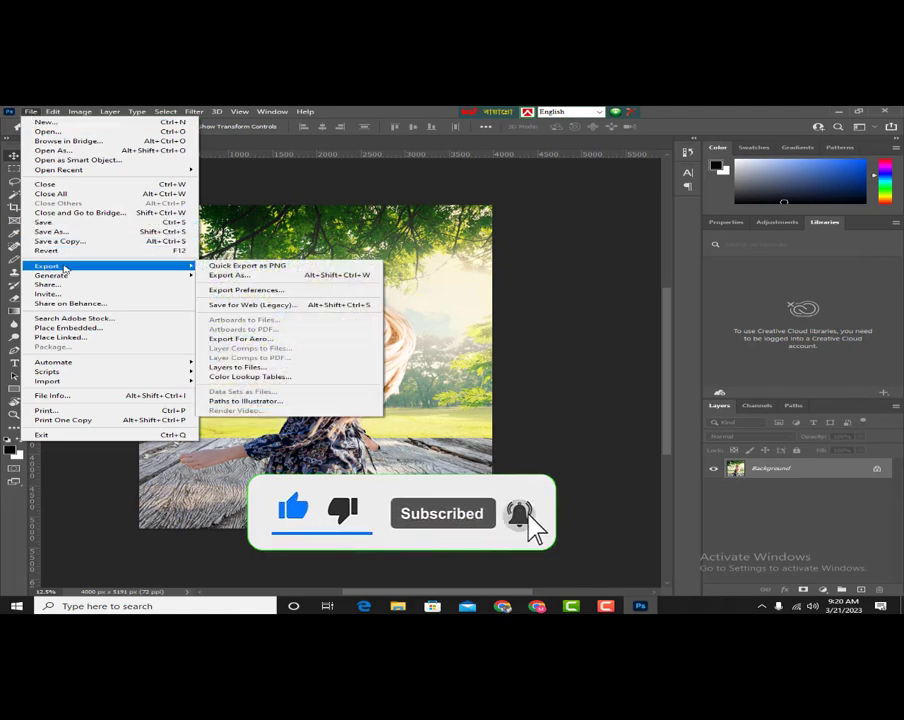
click(304, 267)
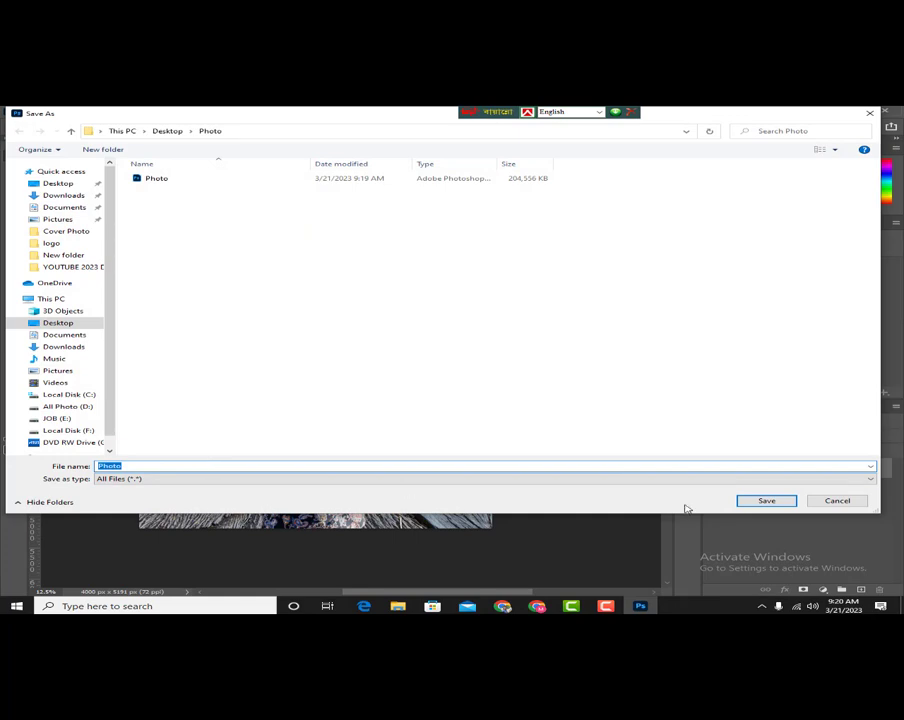
click(770, 502)
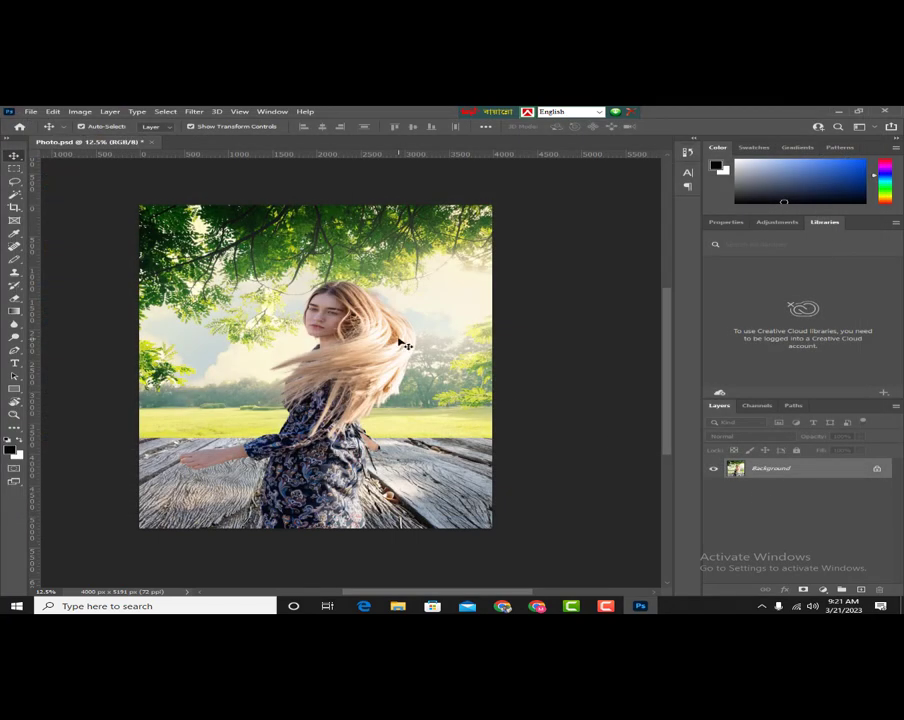
Minimize Photoshop, close the New folder (2) window and open the Photo folder from the desktop in File Explorer.
click(843, 111)
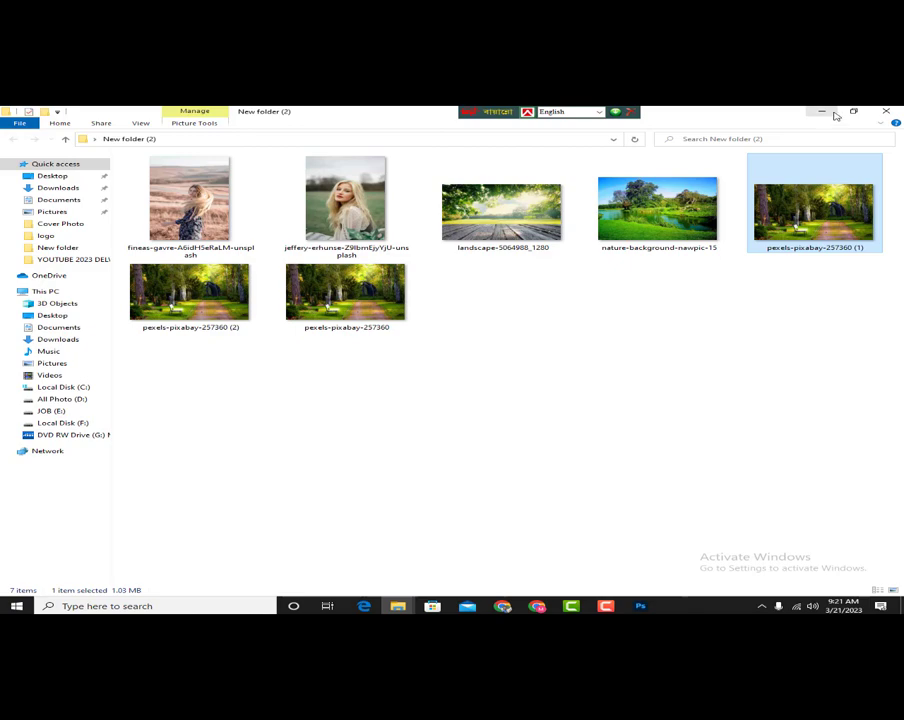
click(53, 176)
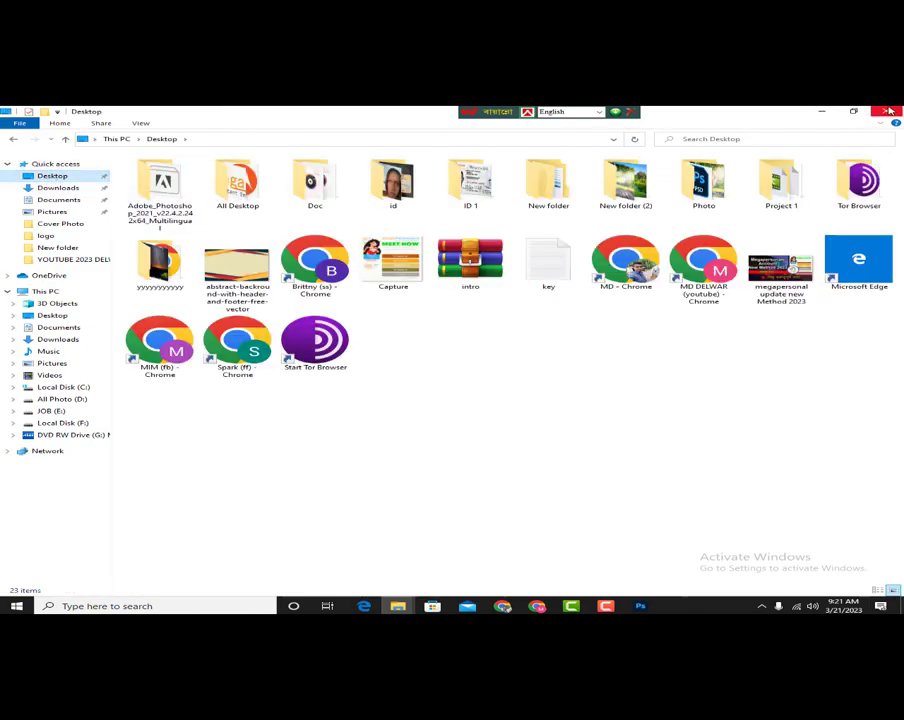
click(888, 111)
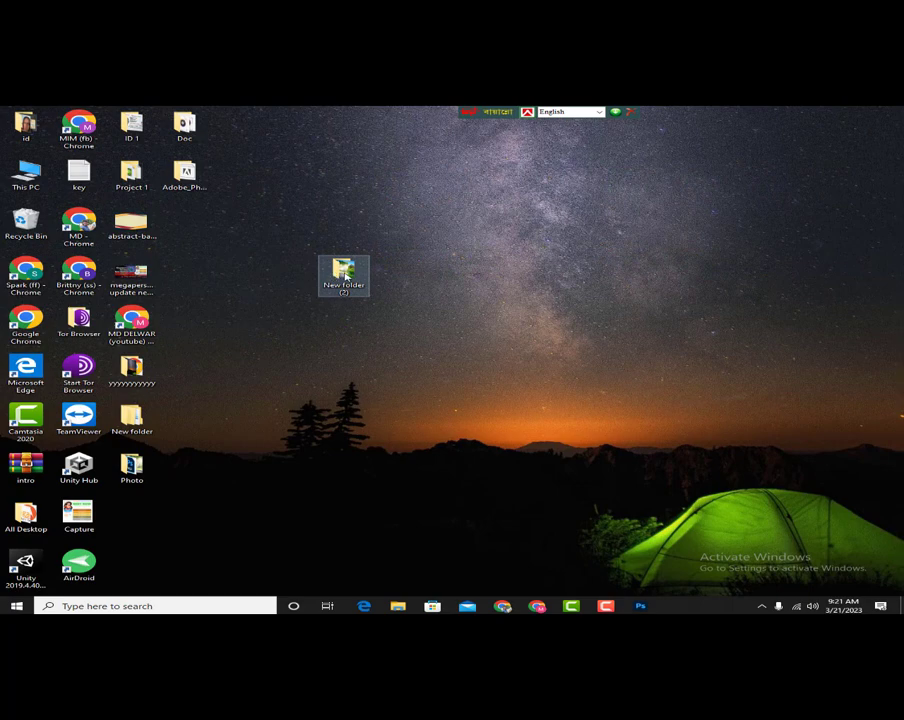
double_click(131, 465)
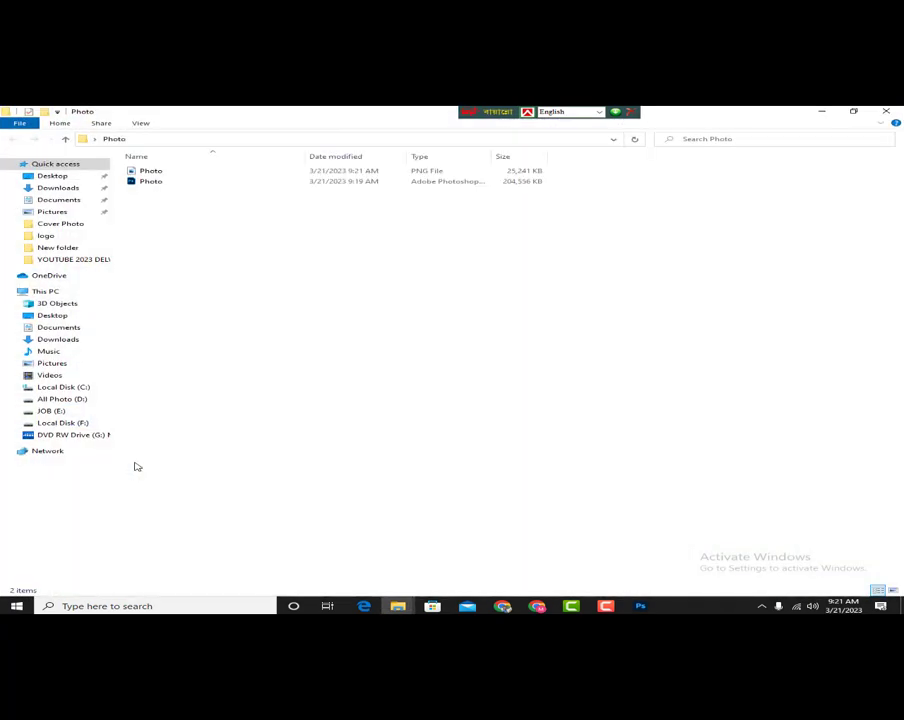
Open the exported Photo PNG in the Photos app and examine the woman's hair and the overall composite.
click(170, 175)
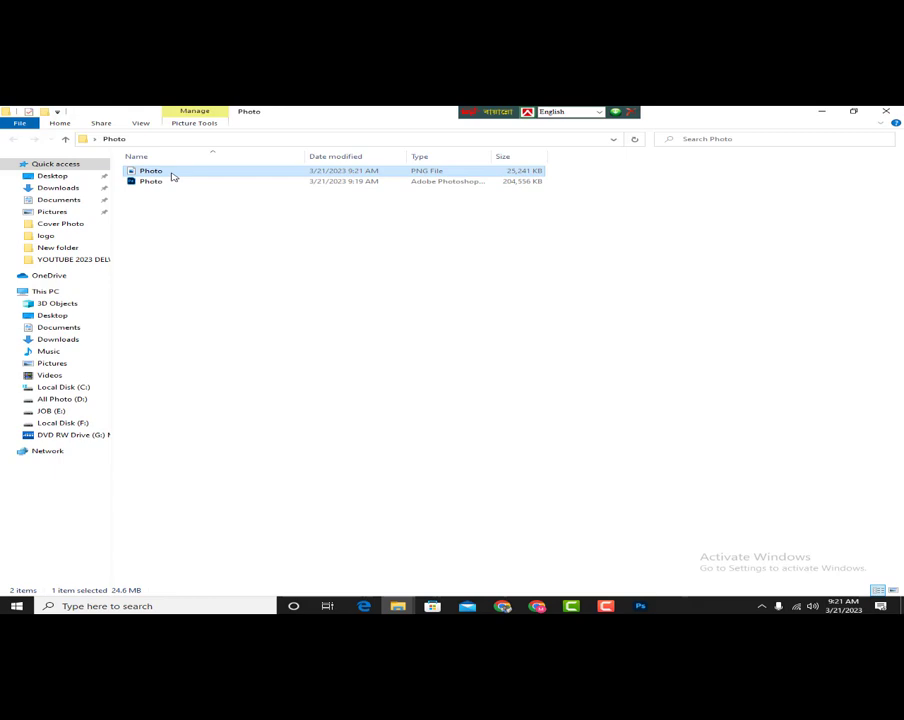
double_click(172, 176)
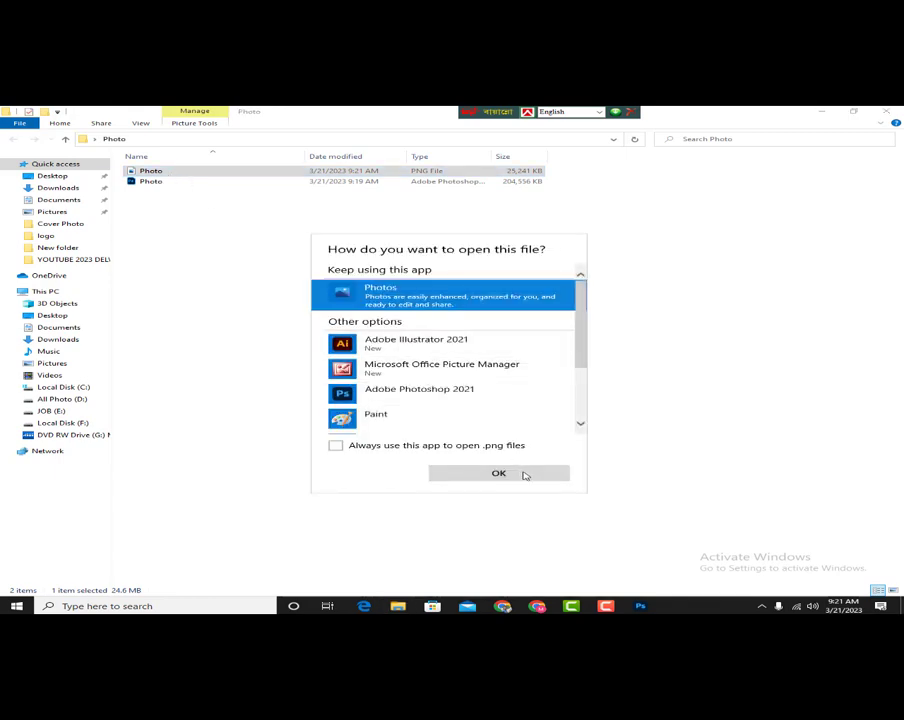
click(498, 473)
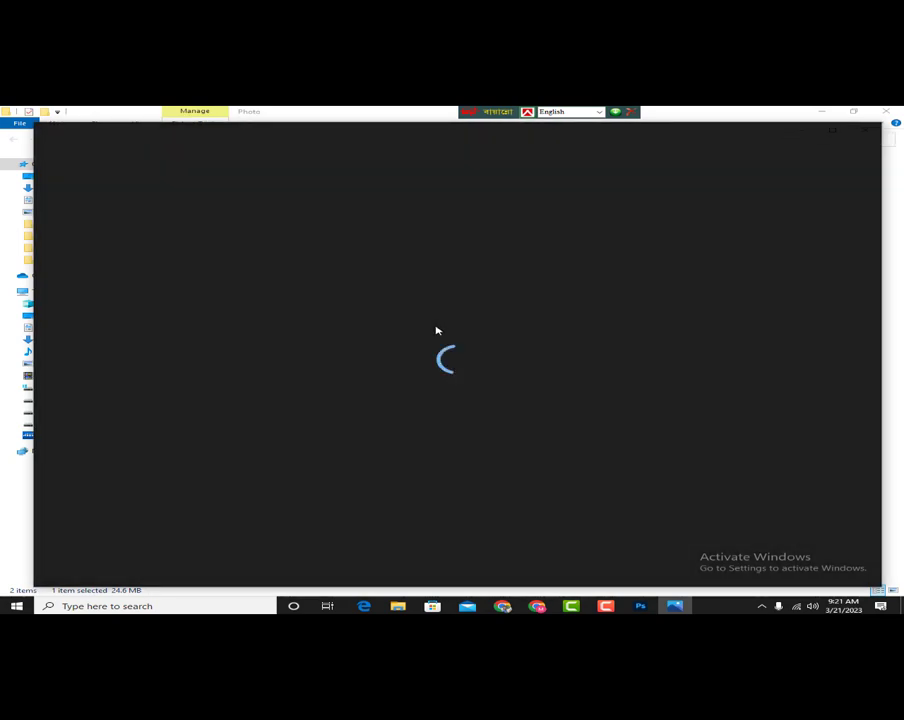
scroll(470, 344, up, 2)
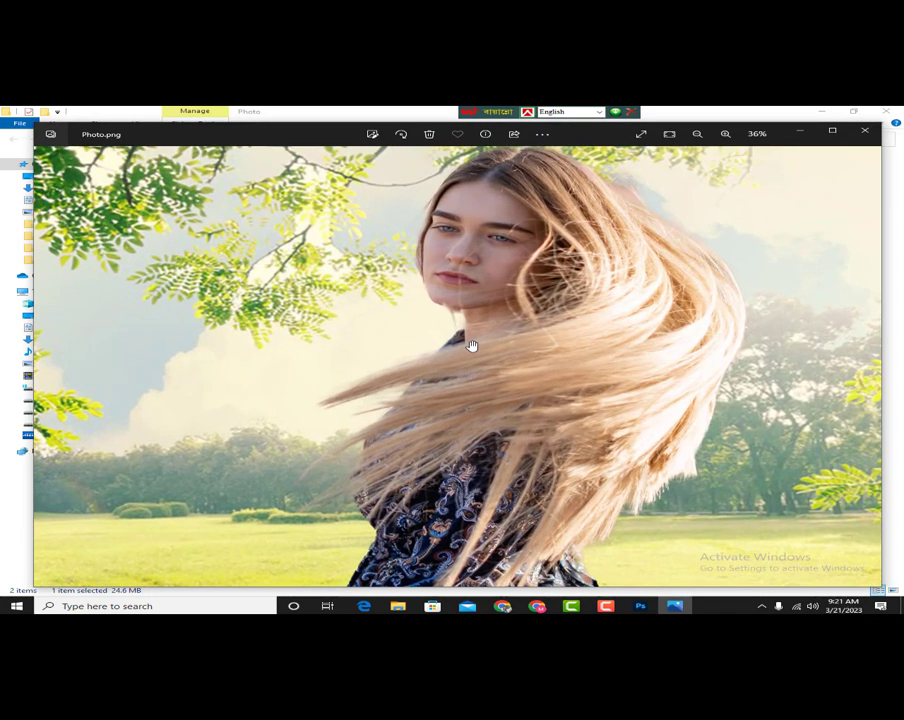
scroll(470, 344, down, 2)
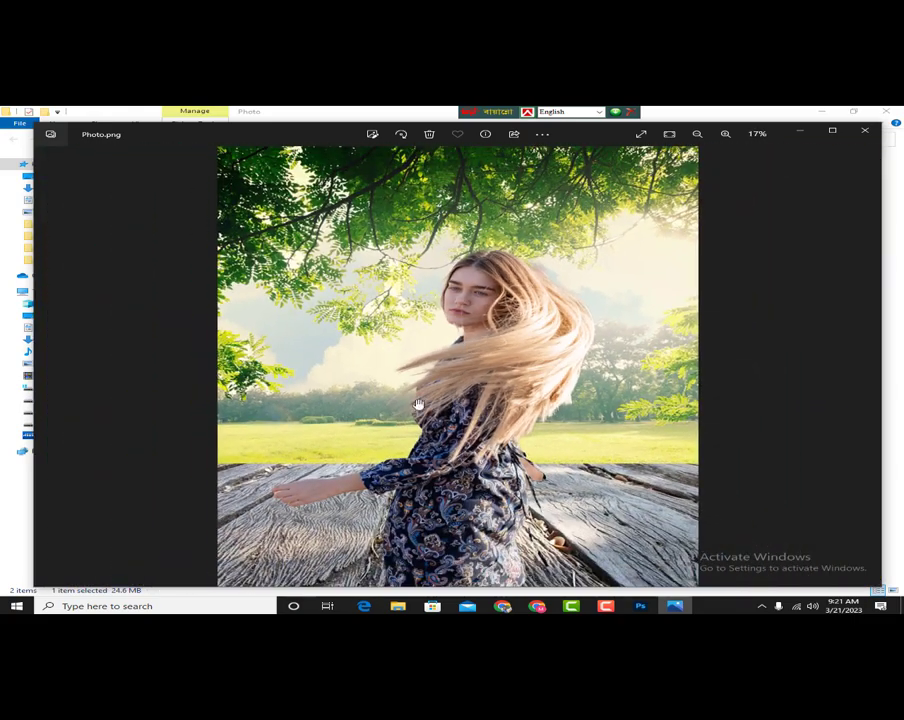
scroll(430, 362, up, 1)
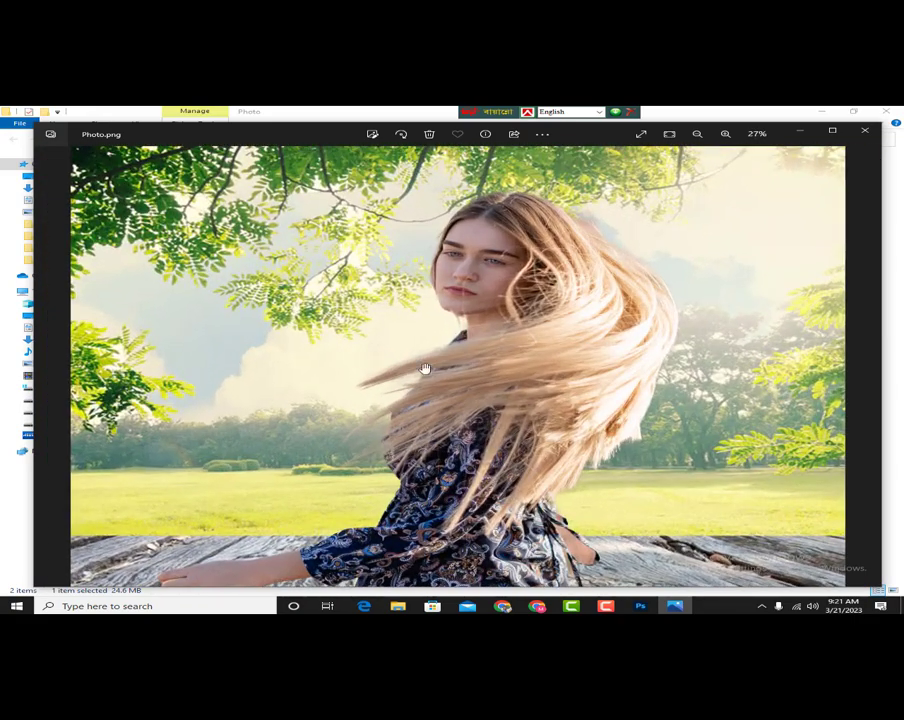
Examine the dress, arm, wooden foreground and whole composite in the exported Photo PNG at different magnifications.
drag(298, 418, 494, 272)
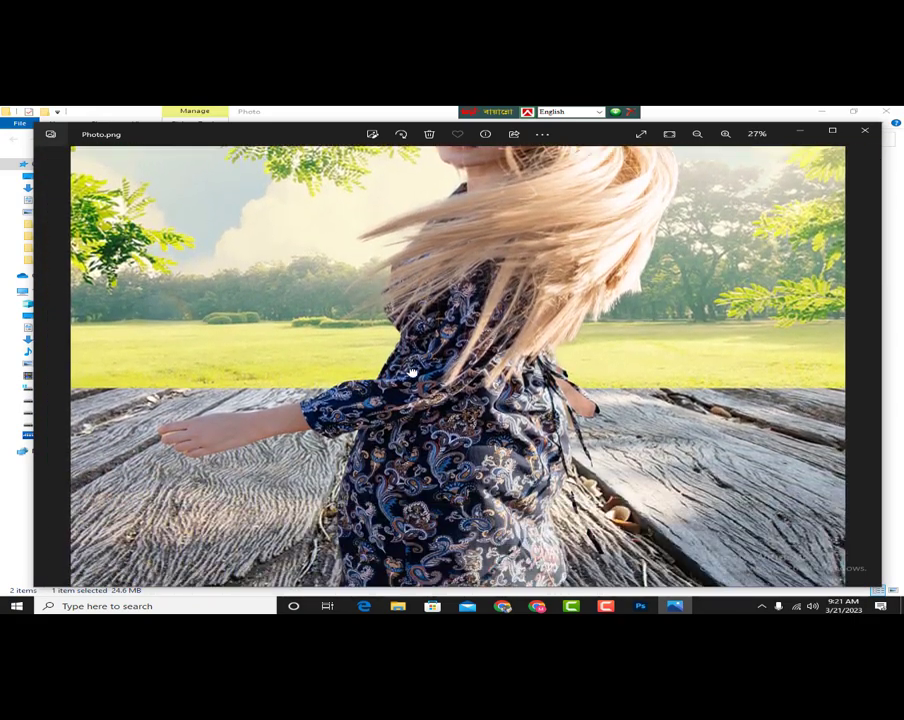
drag(467, 327, 476, 430)
scroll(476, 430, down, 3)
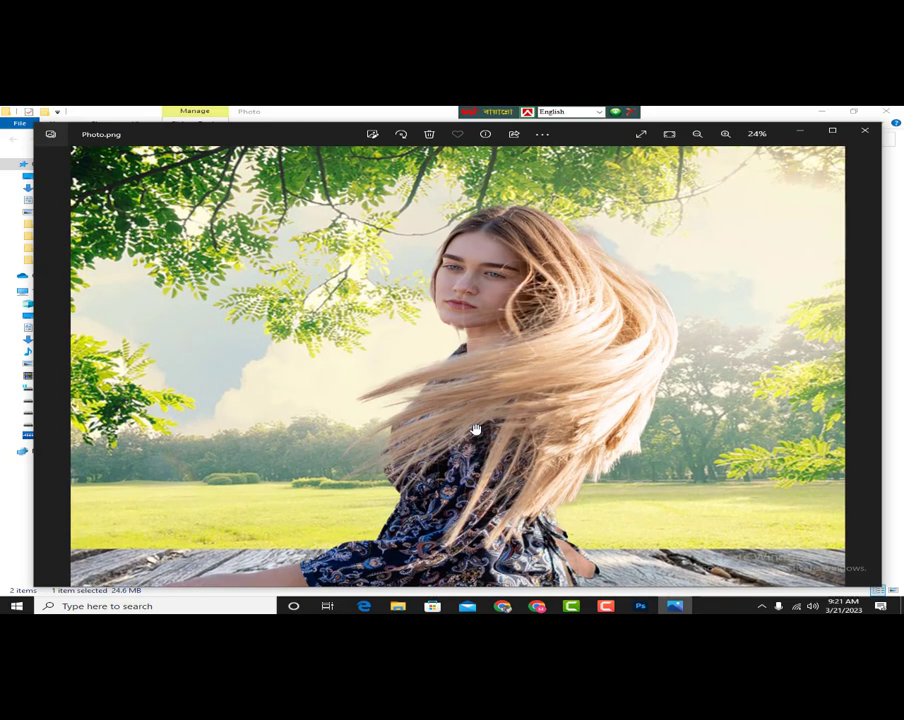
scroll(471, 364, up, 3)
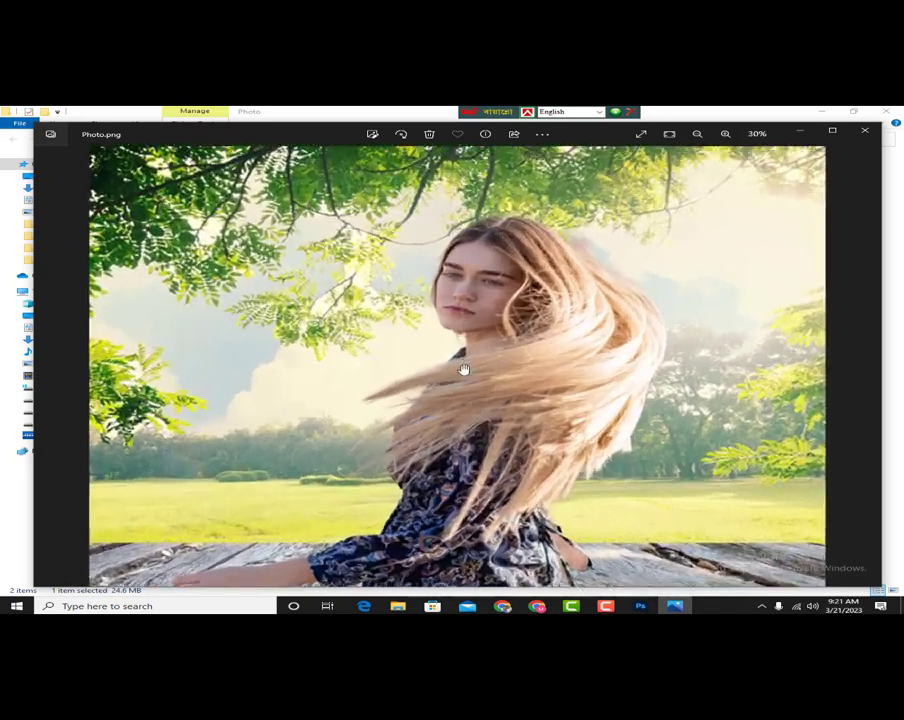
scroll(460, 372, down, 4)
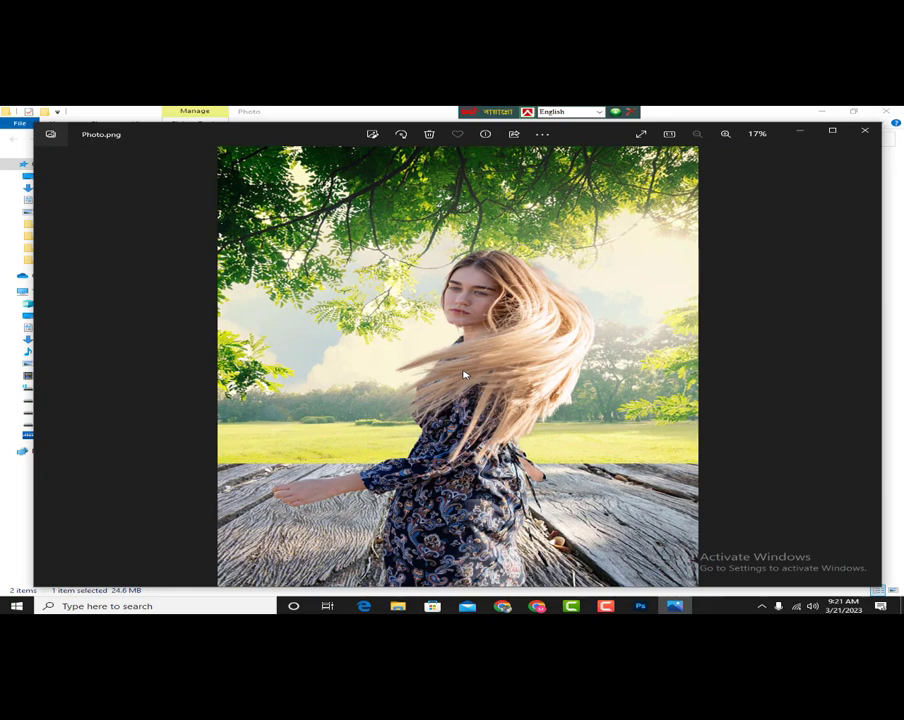
Close the Photos viewer, minimize the Photo folder window and switch back to Photoshop.
click(871, 133)
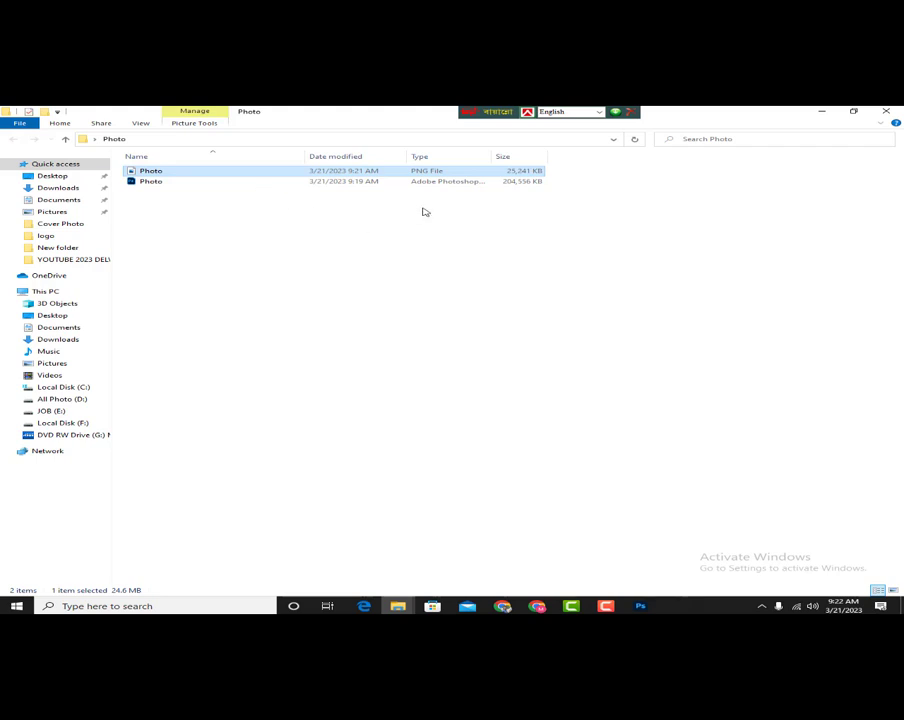
click(827, 111)
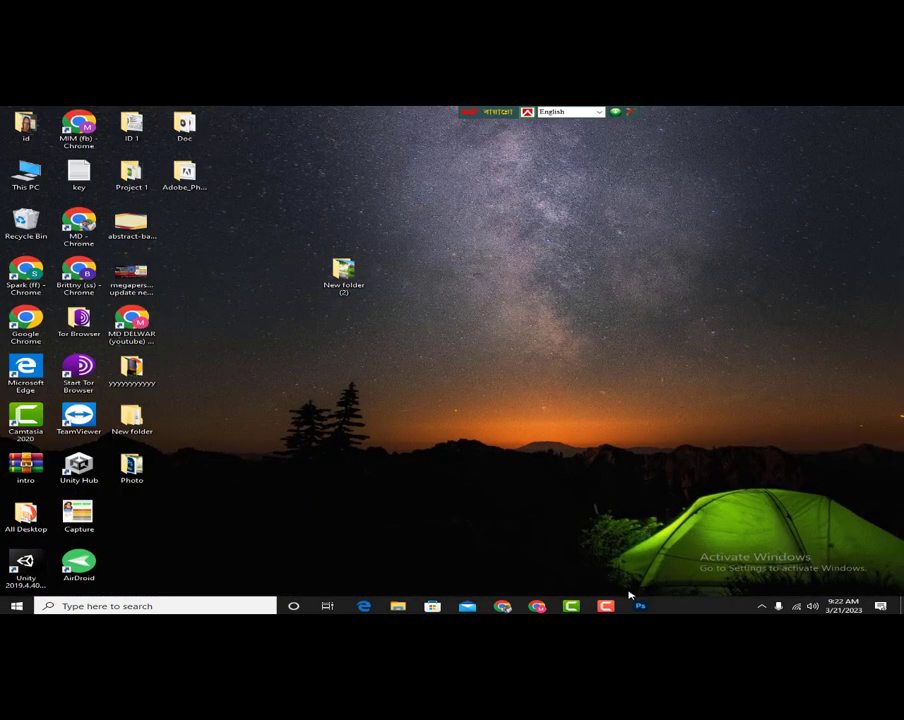
click(641, 606)
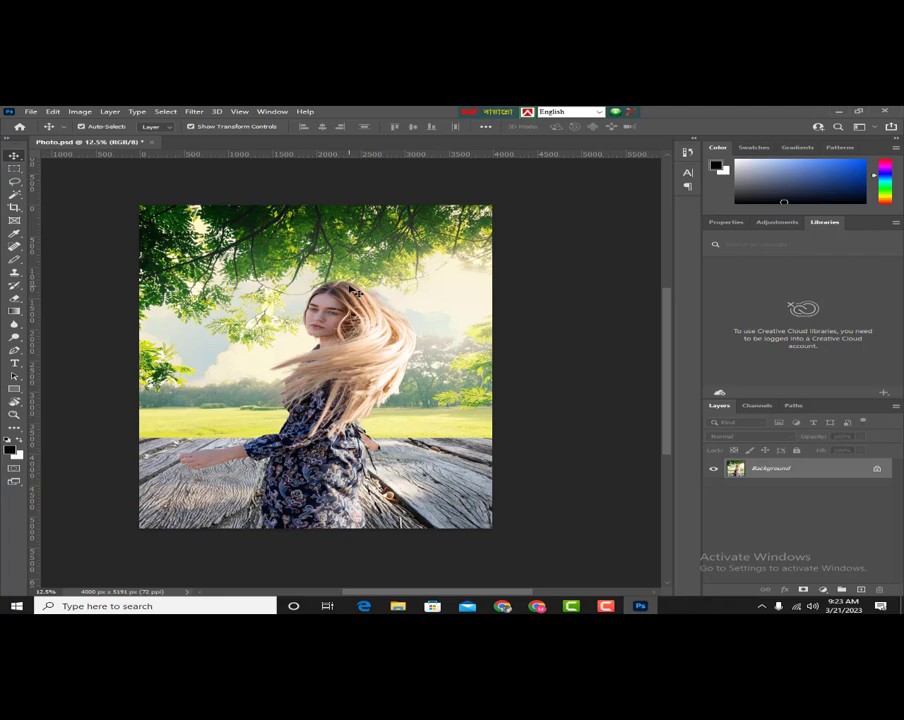
Minimize Photoshop, move the Adobe Photoshop 2021 installer folder to an empty area of the desktop and open it.
click(841, 112)
drag(184, 176, 571, 258)
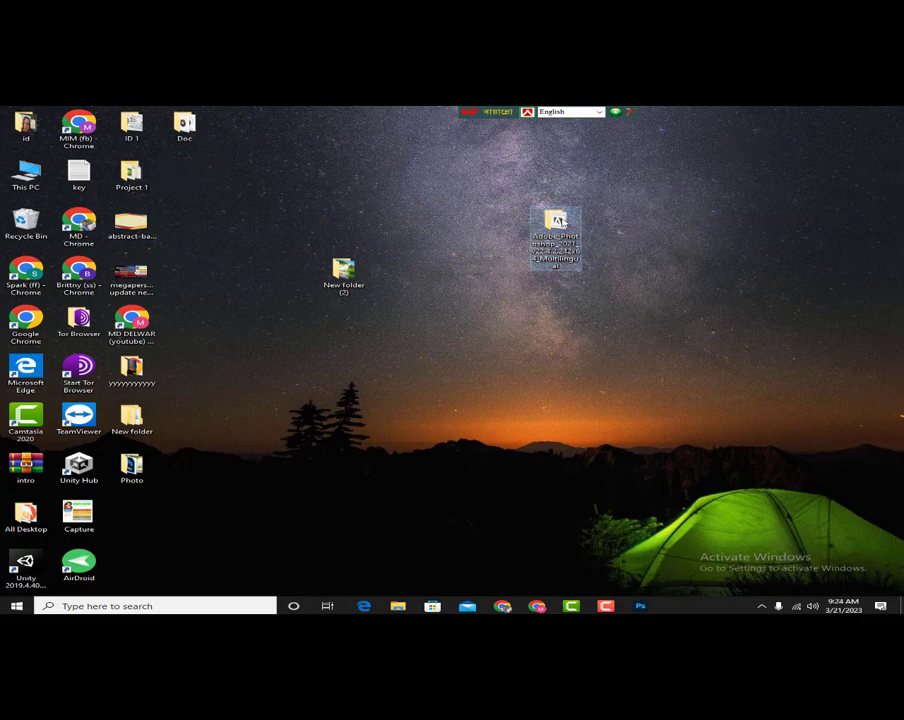
double_click(556, 222)
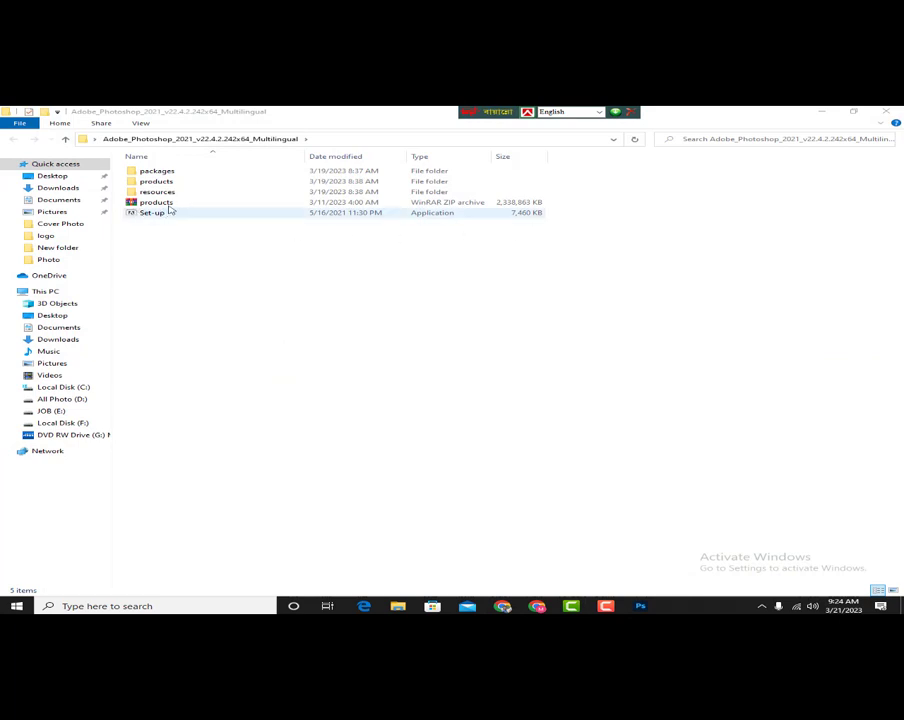
Delete the products ZIP archive from the Adobe Photoshop 2021 installer folder.
click(205, 204)
key(Delete)
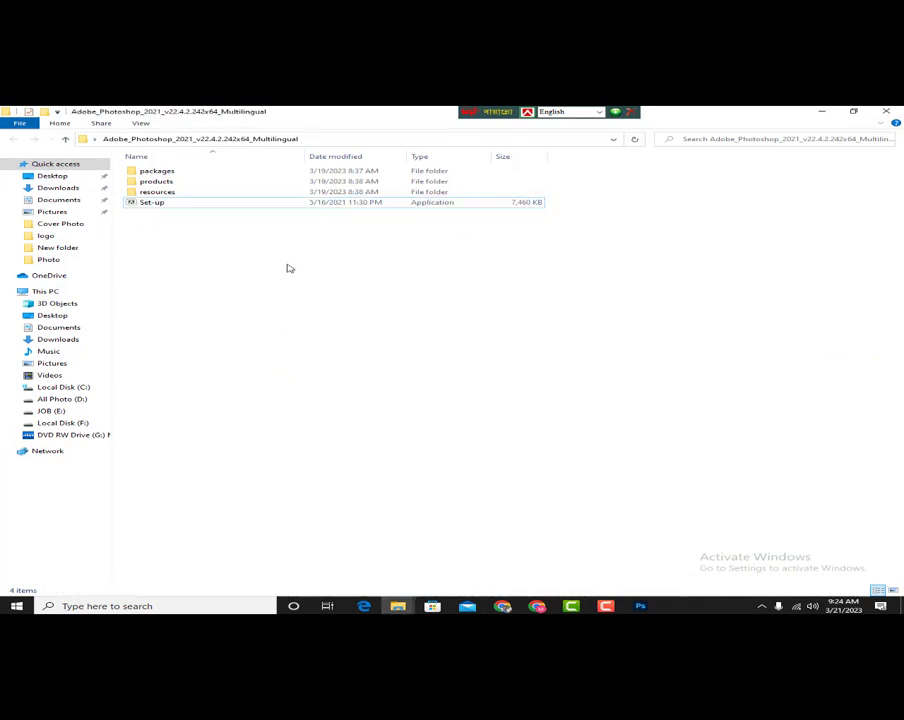
drag(253, 219, 150, 166)
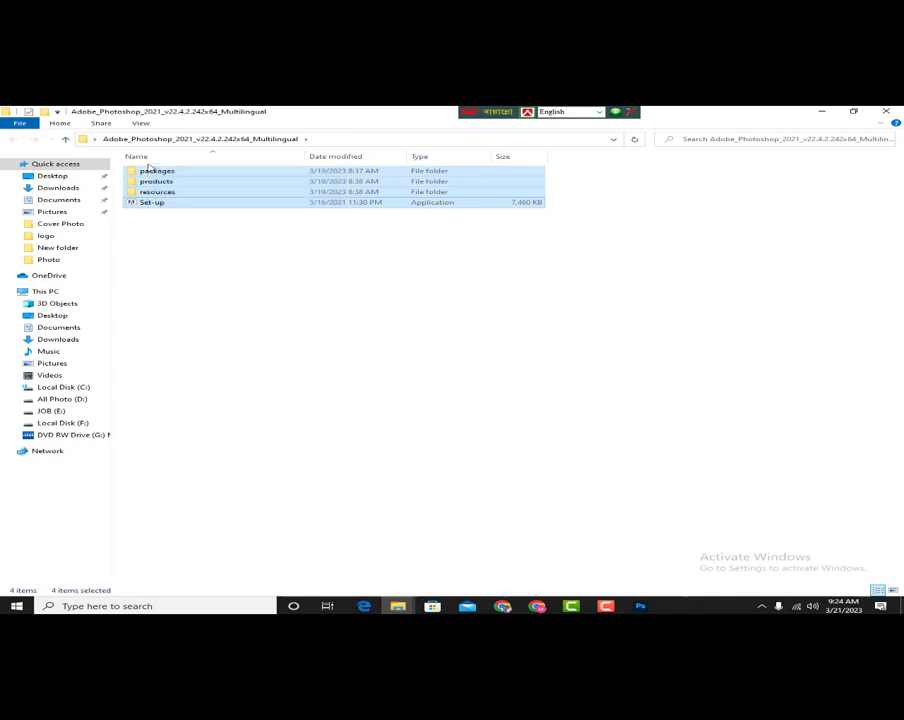
click(265, 266)
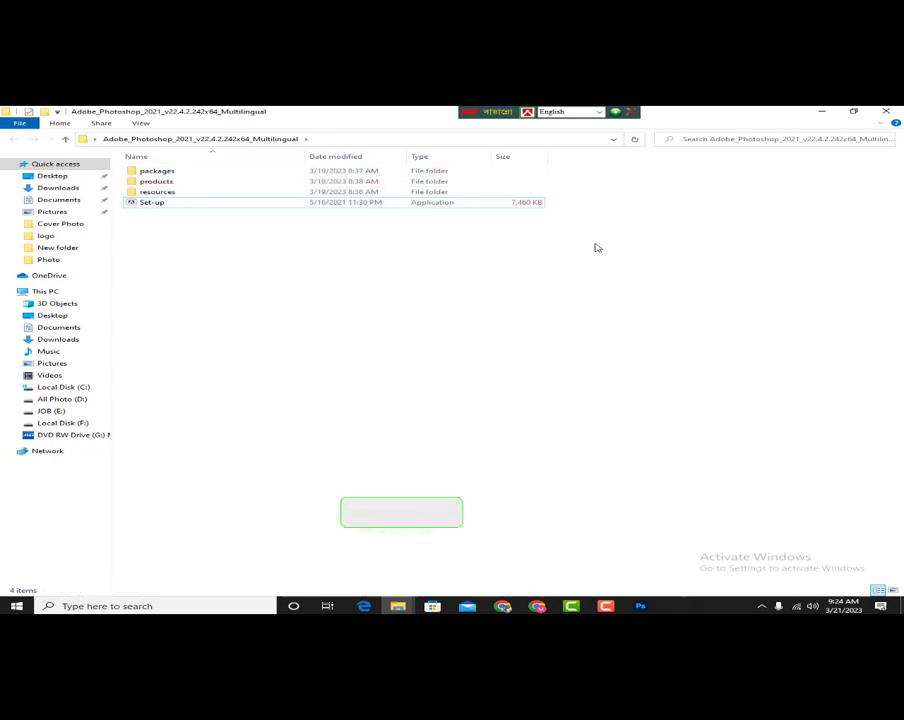
drag(683, 241, 141, 165)
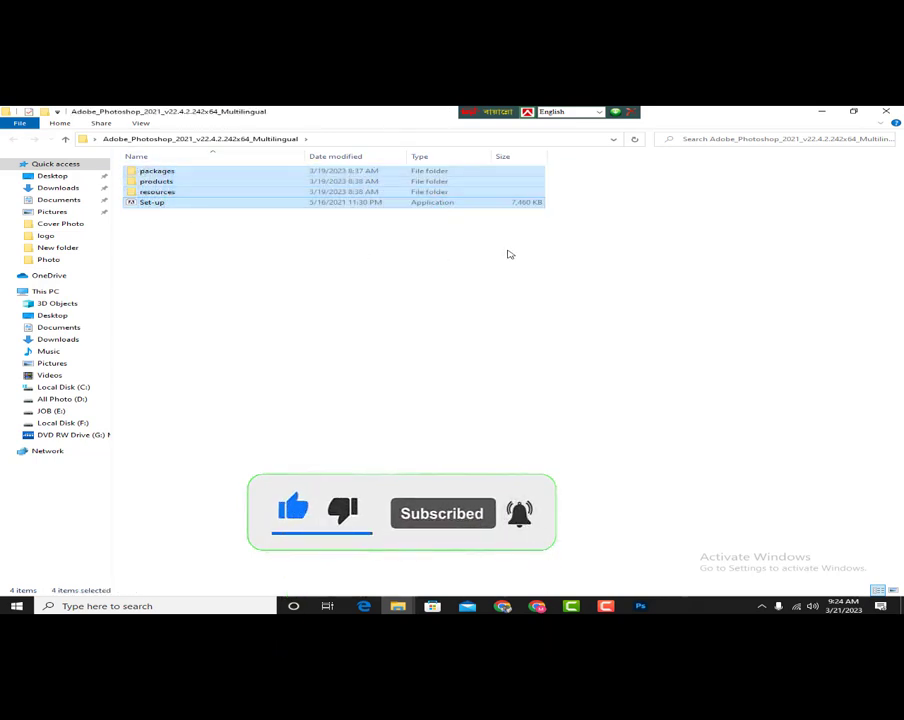
click(185, 211)
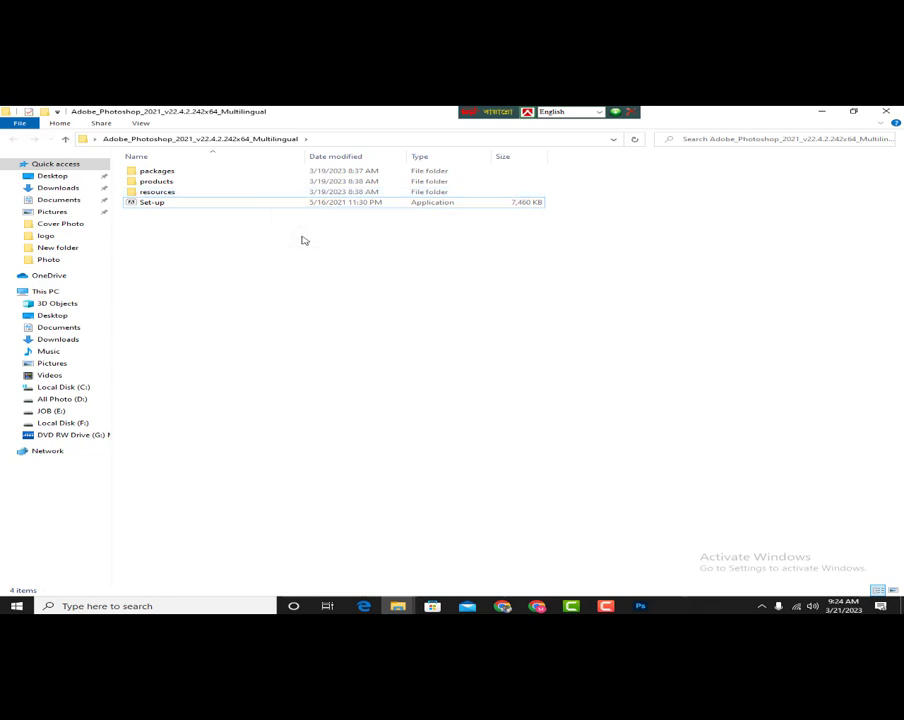
right_click(350, 271)
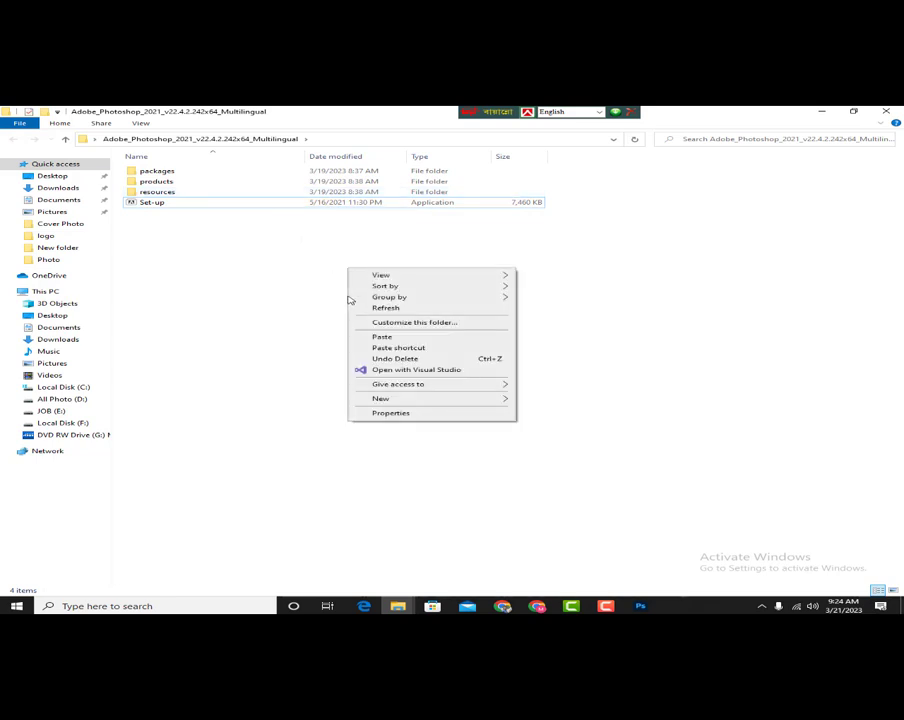
mouse_move(424, 402)
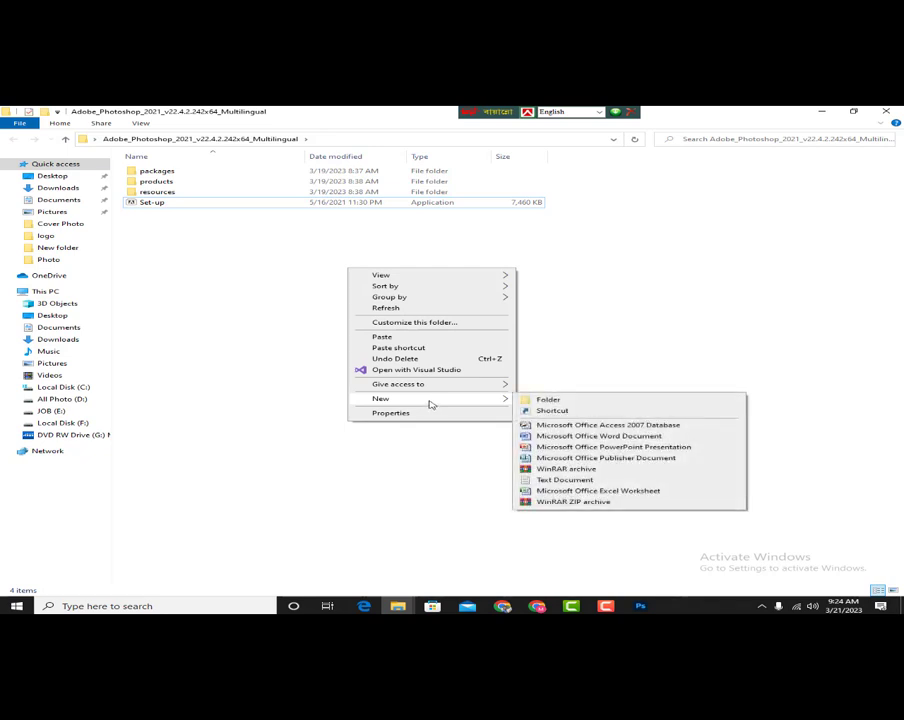
click(320, 241)
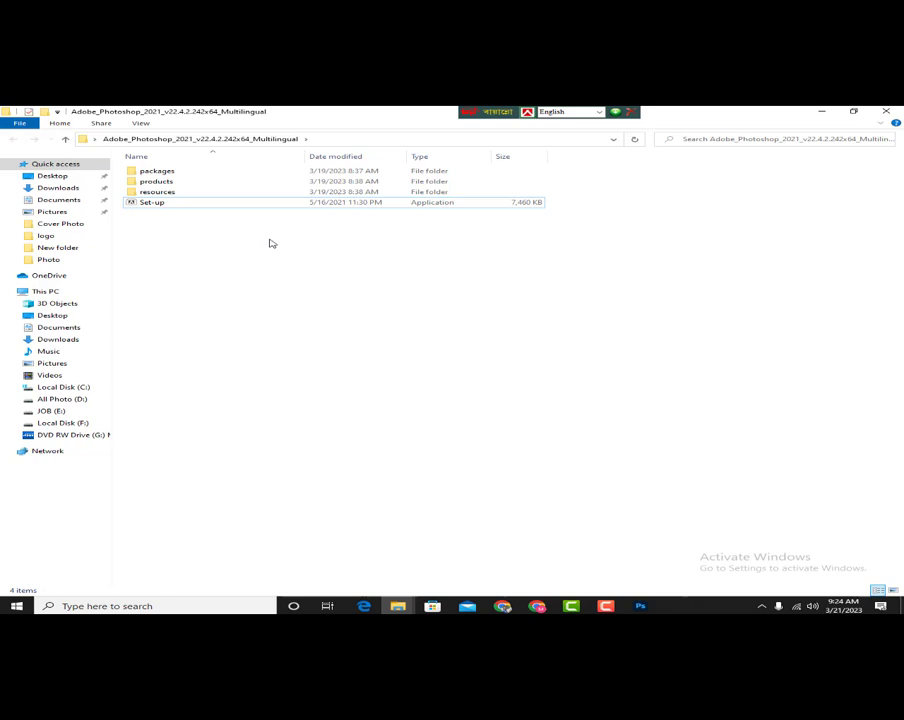
drag(652, 275, 127, 152)
click(343, 264)
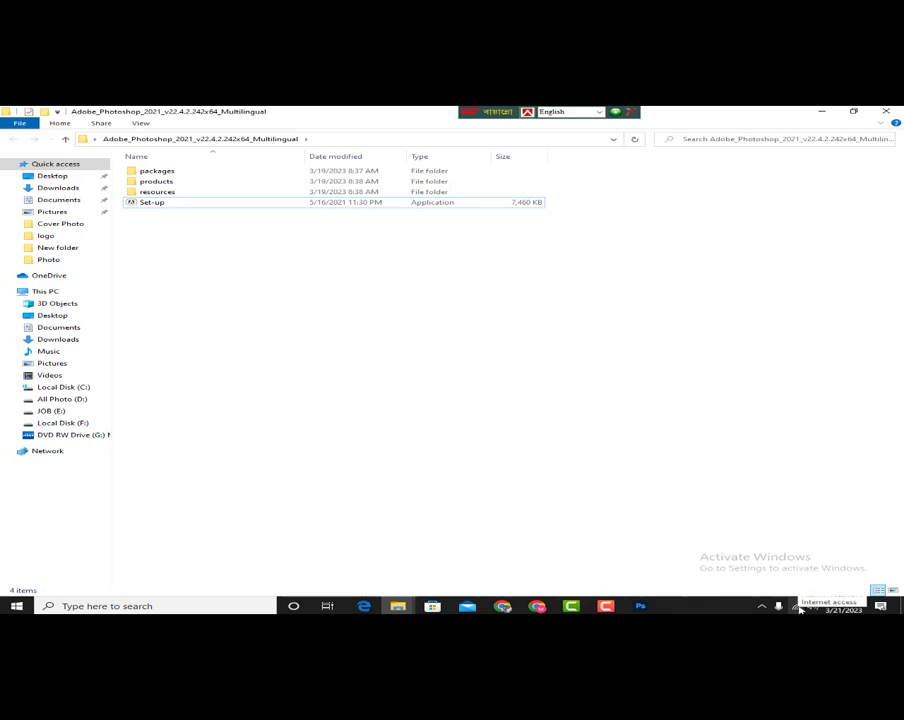
View the options for launching the Set-up application, including Run as administrator, and dismiss them.
click(164, 205)
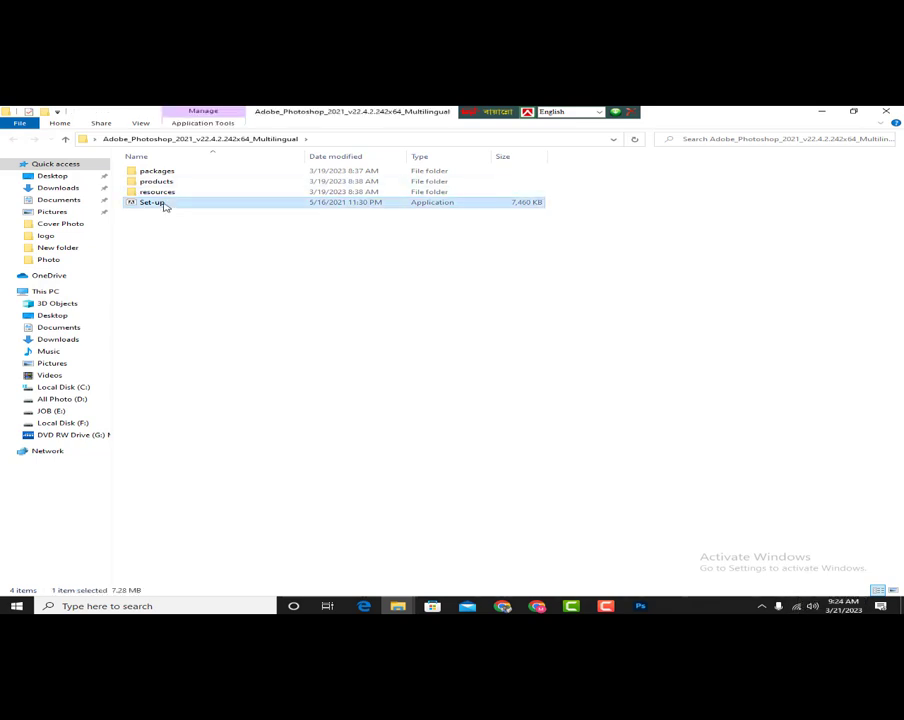
right_click(165, 205)
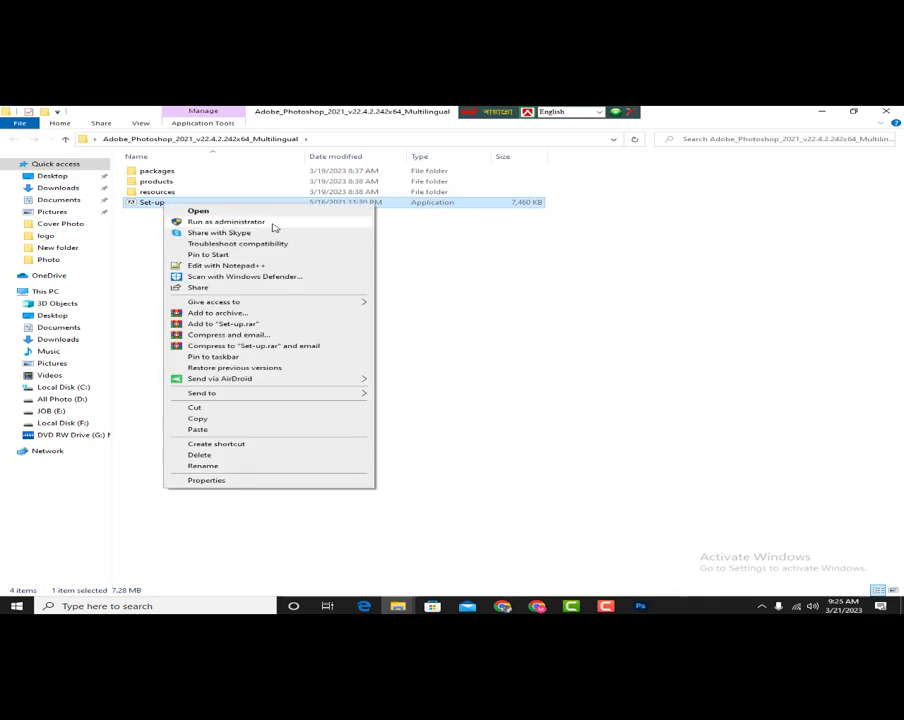
click(628, 258)
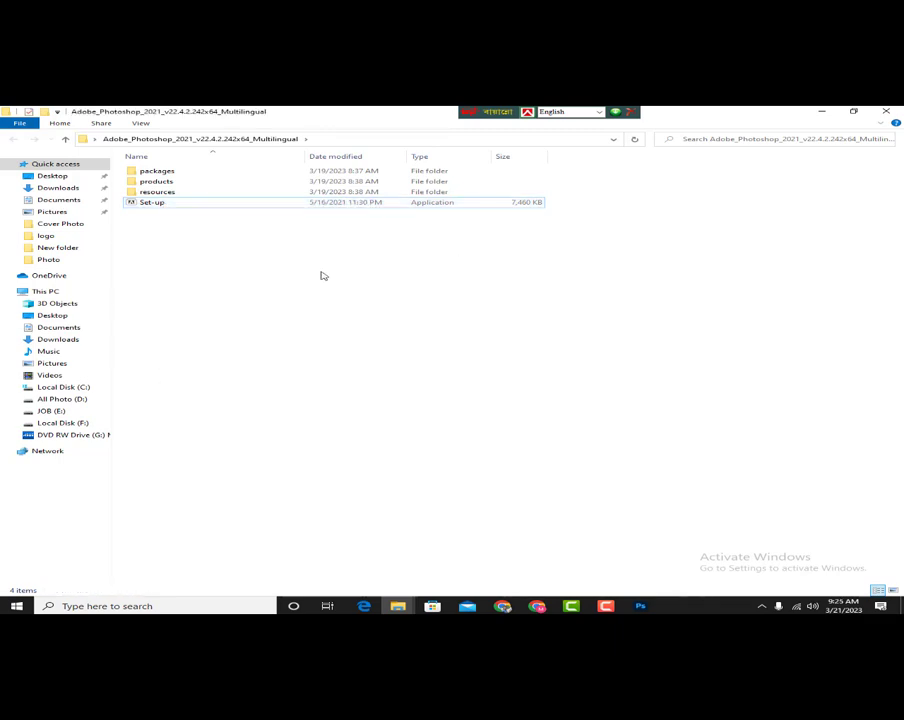